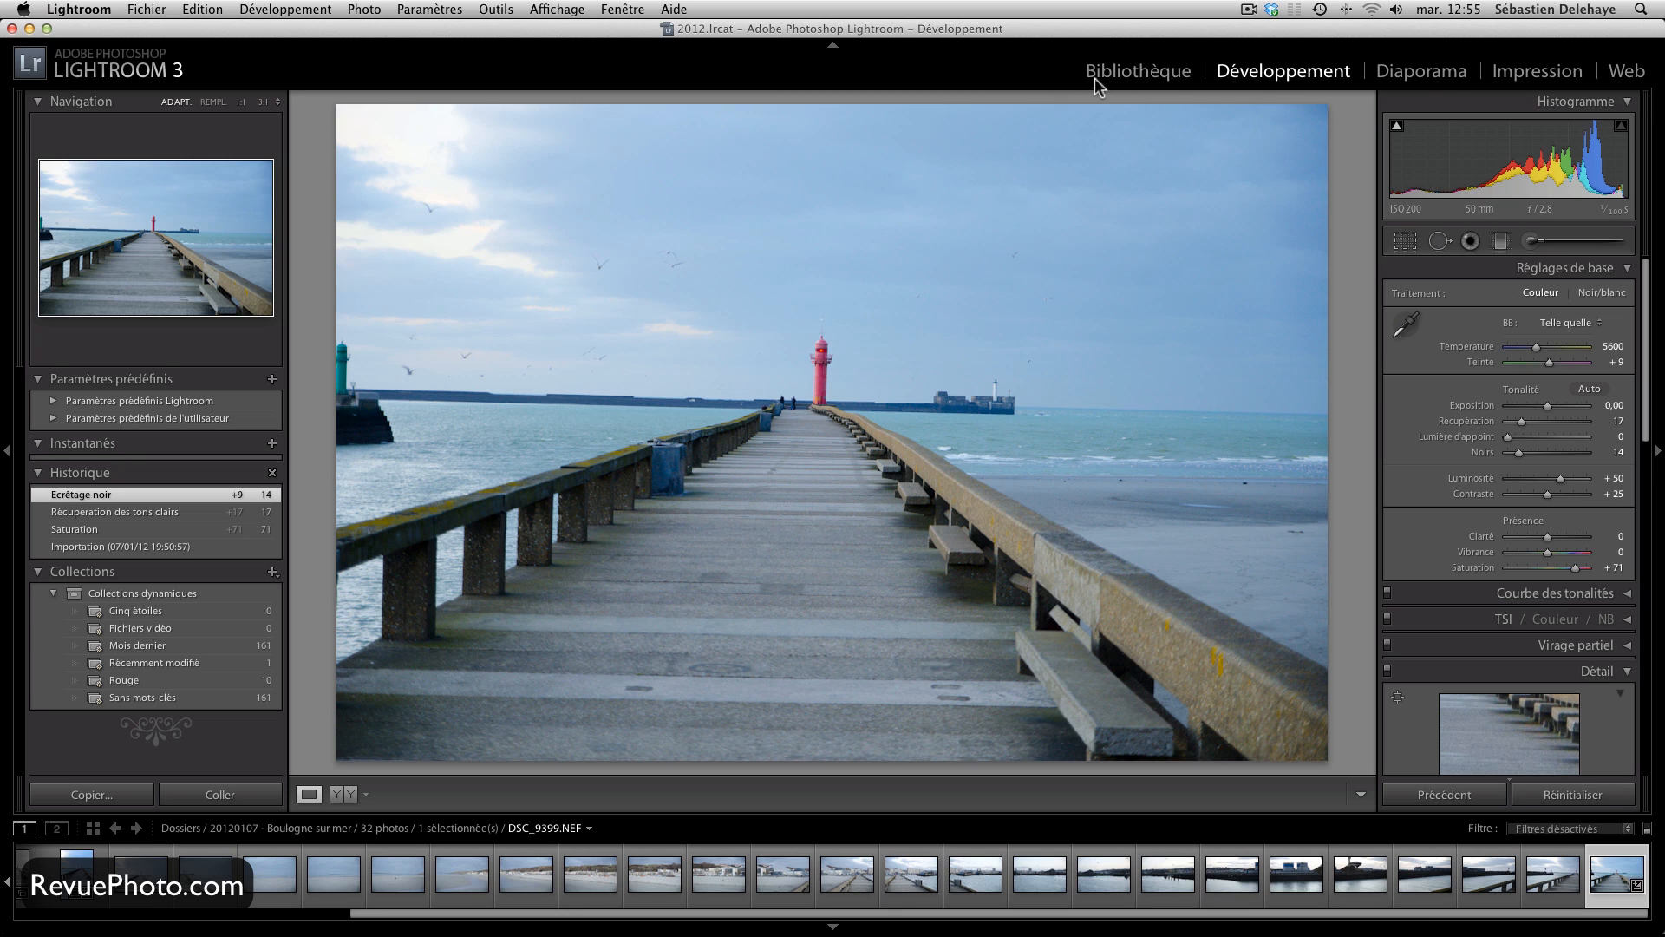
Step: Check the Bibliothèque module, return to Développement, and hide the filmstrip and the navigation and presets area to enlarge the photo
{"action": "left_click", "coordinate": [1135, 76]}
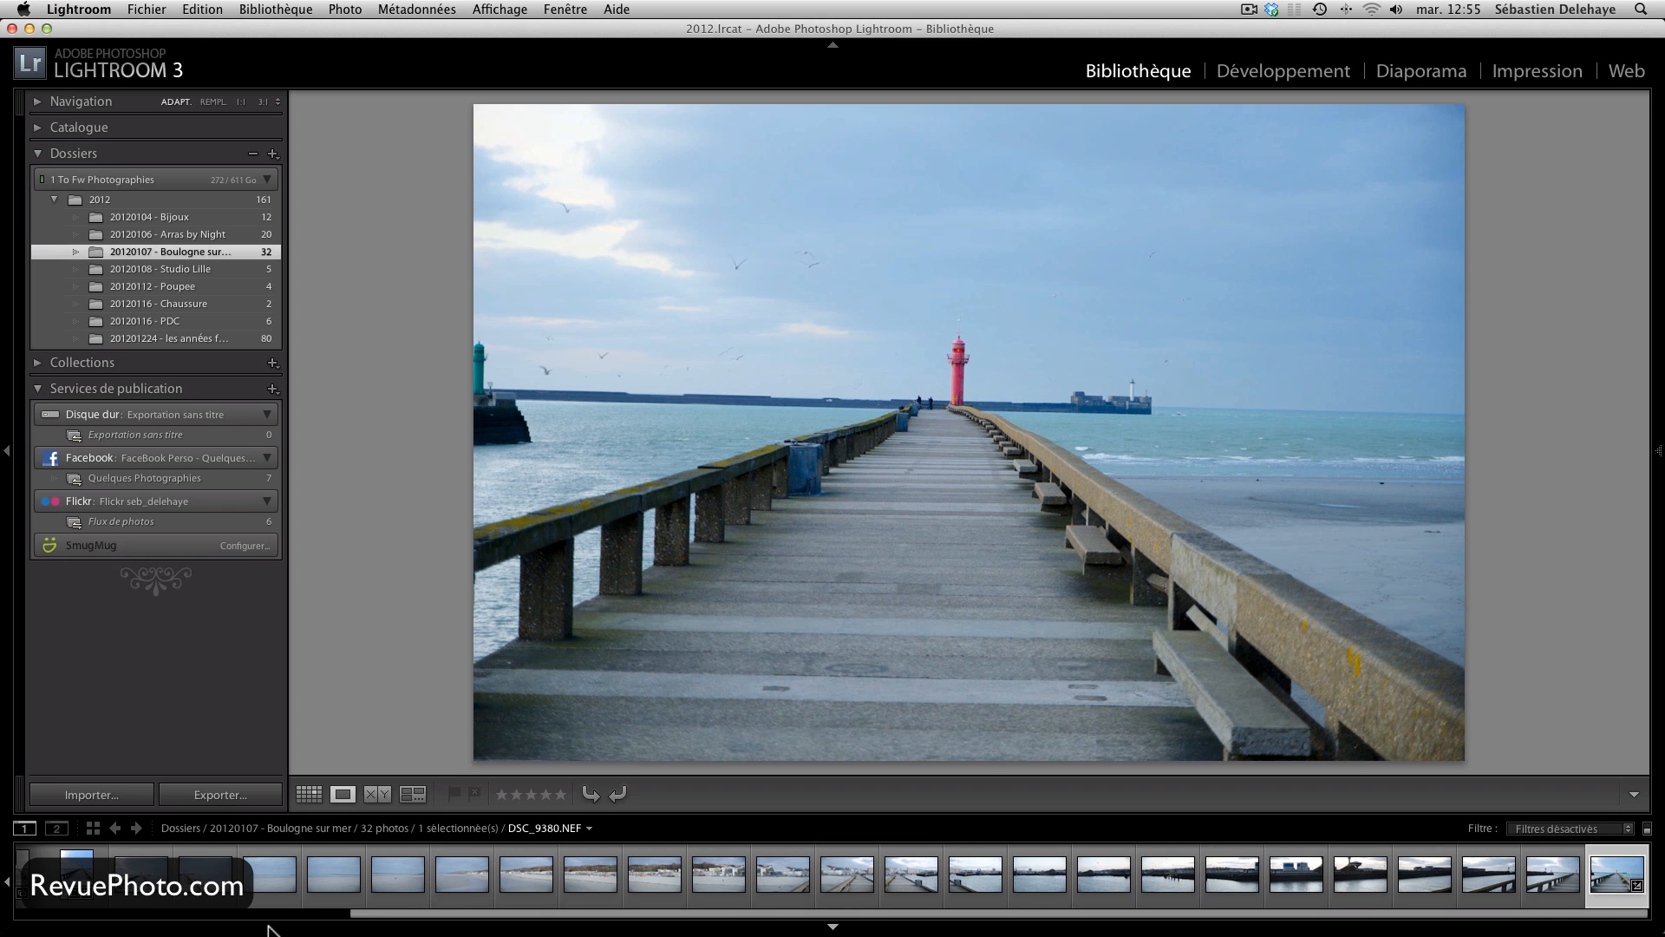
{"action": "left_click", "coordinate": [1287, 80]}
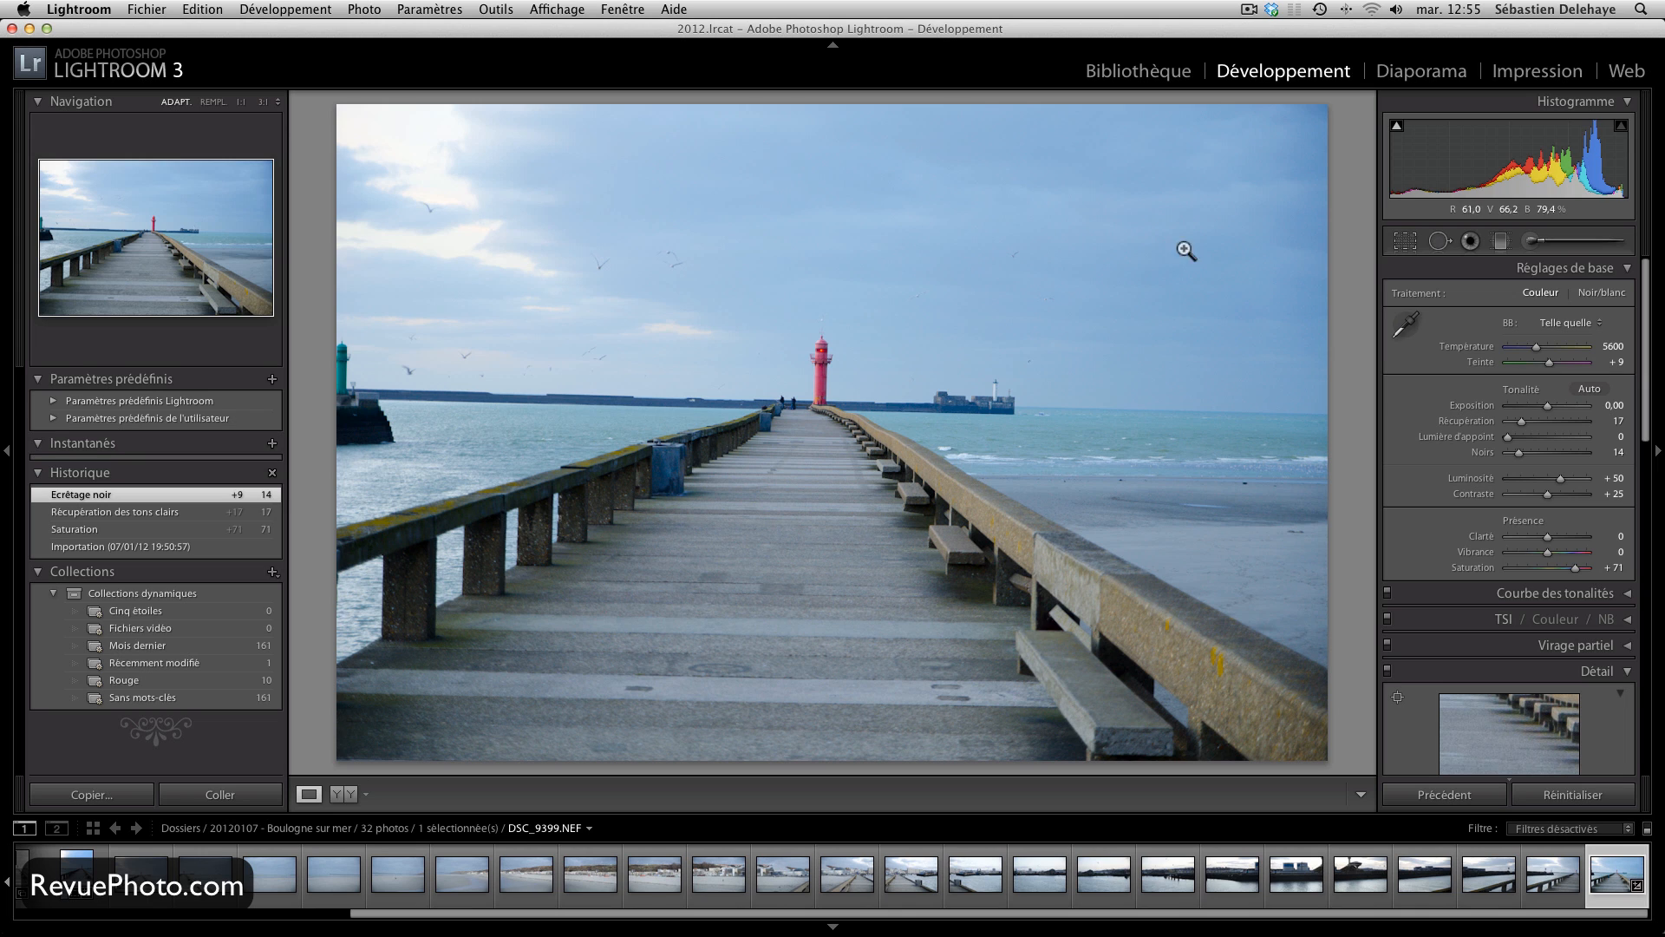
{"action": "left_click", "coordinate": [833, 926]}
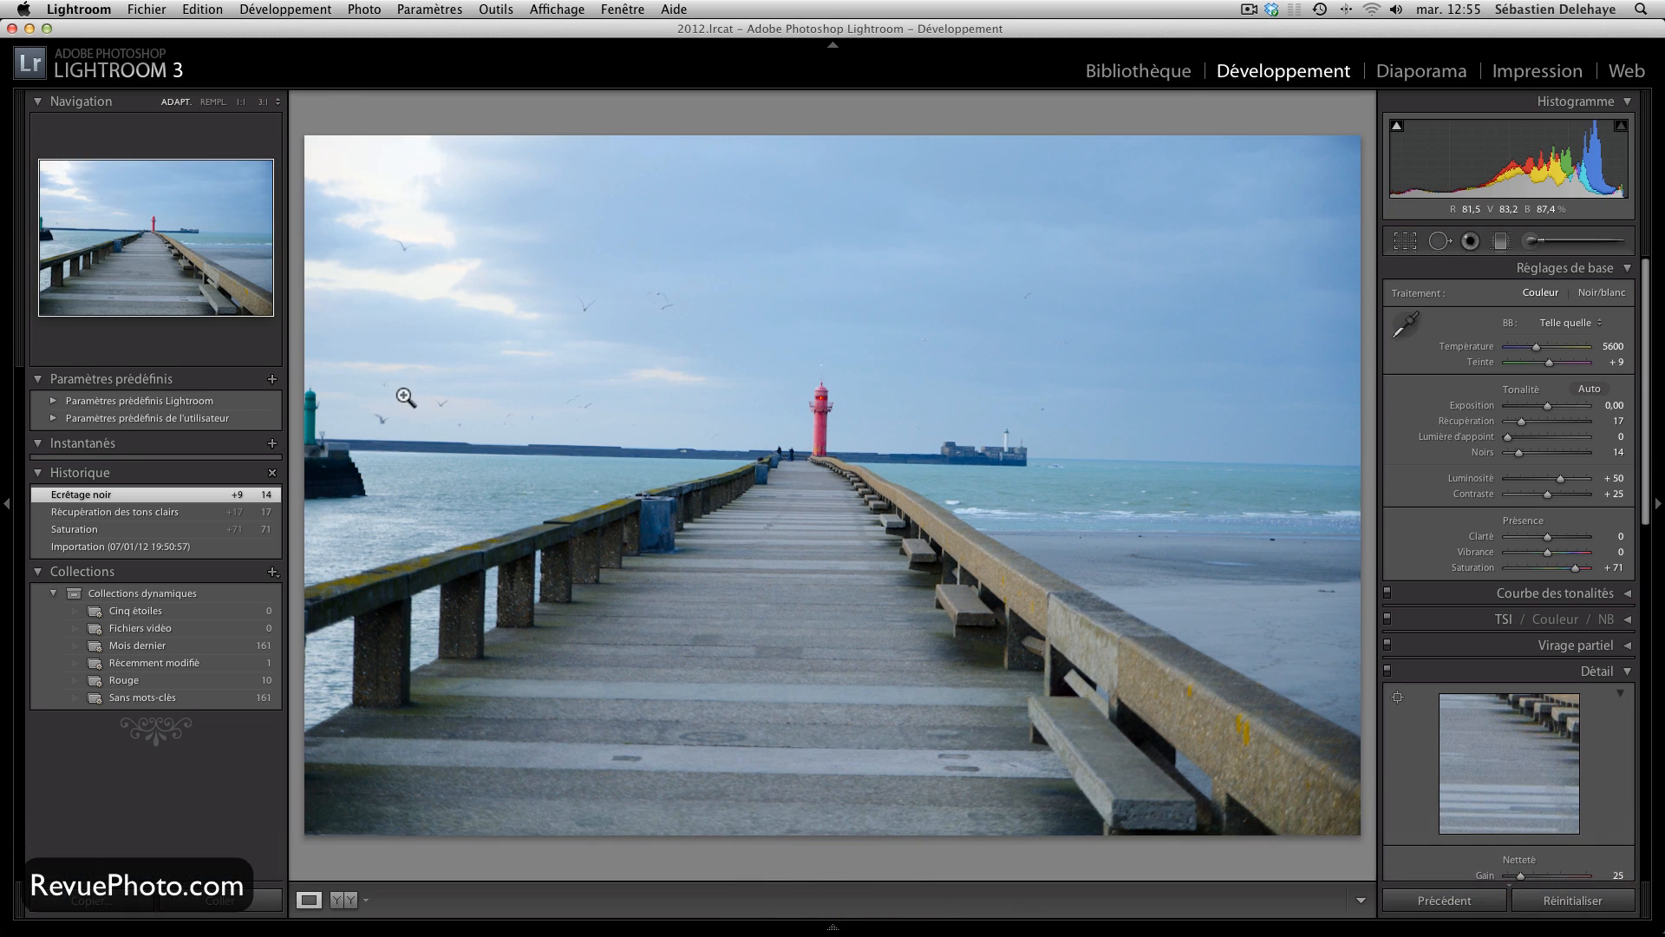
{"action": "left_click", "coordinate": [7, 503]}
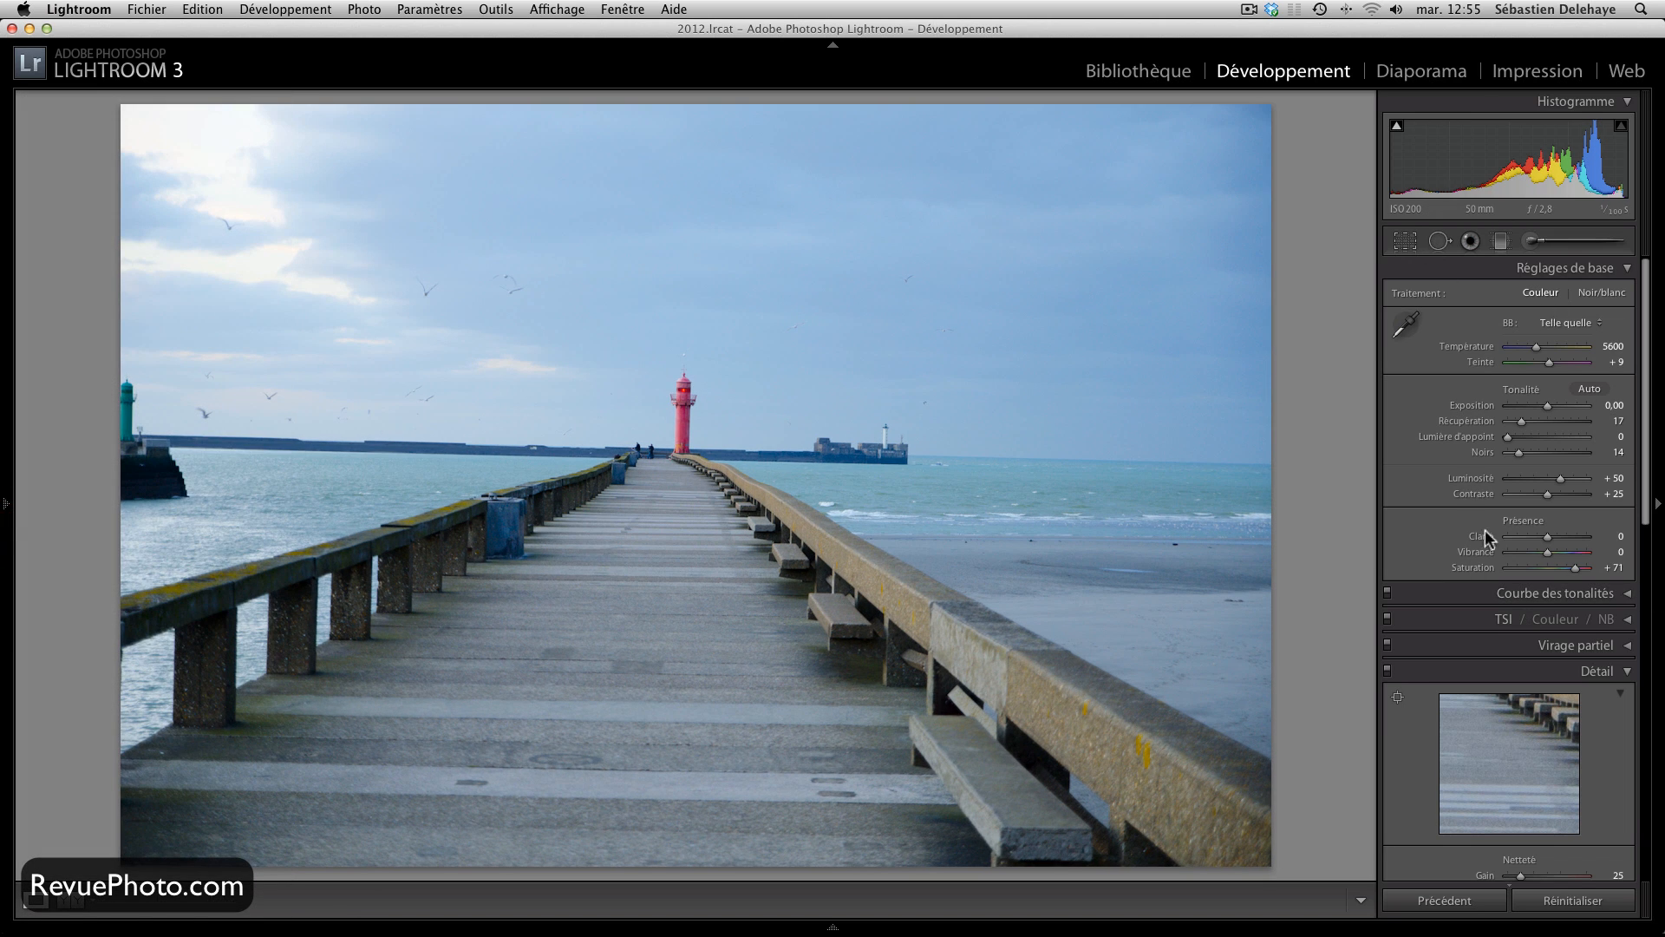
Step: Straighten the photo by about -1.57° with the Straighten tool along the sea horizon, and apply the crop
{"action": "left_click", "coordinate": [1405, 242]}
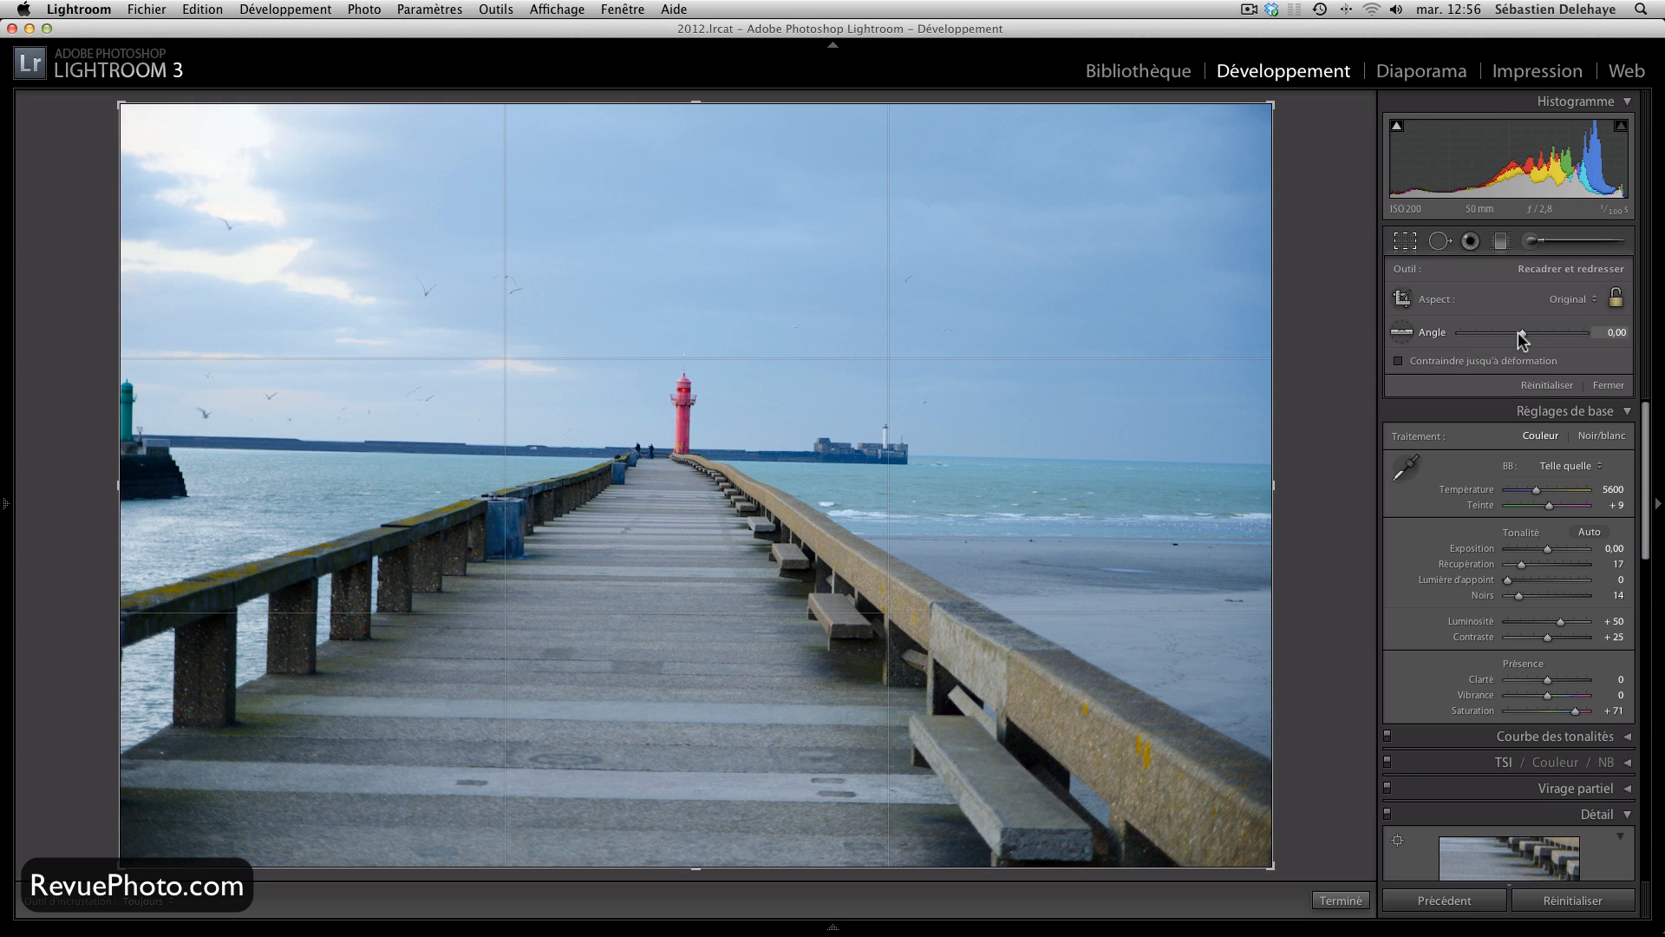
{"action": "left_click", "coordinate": [1402, 332]}
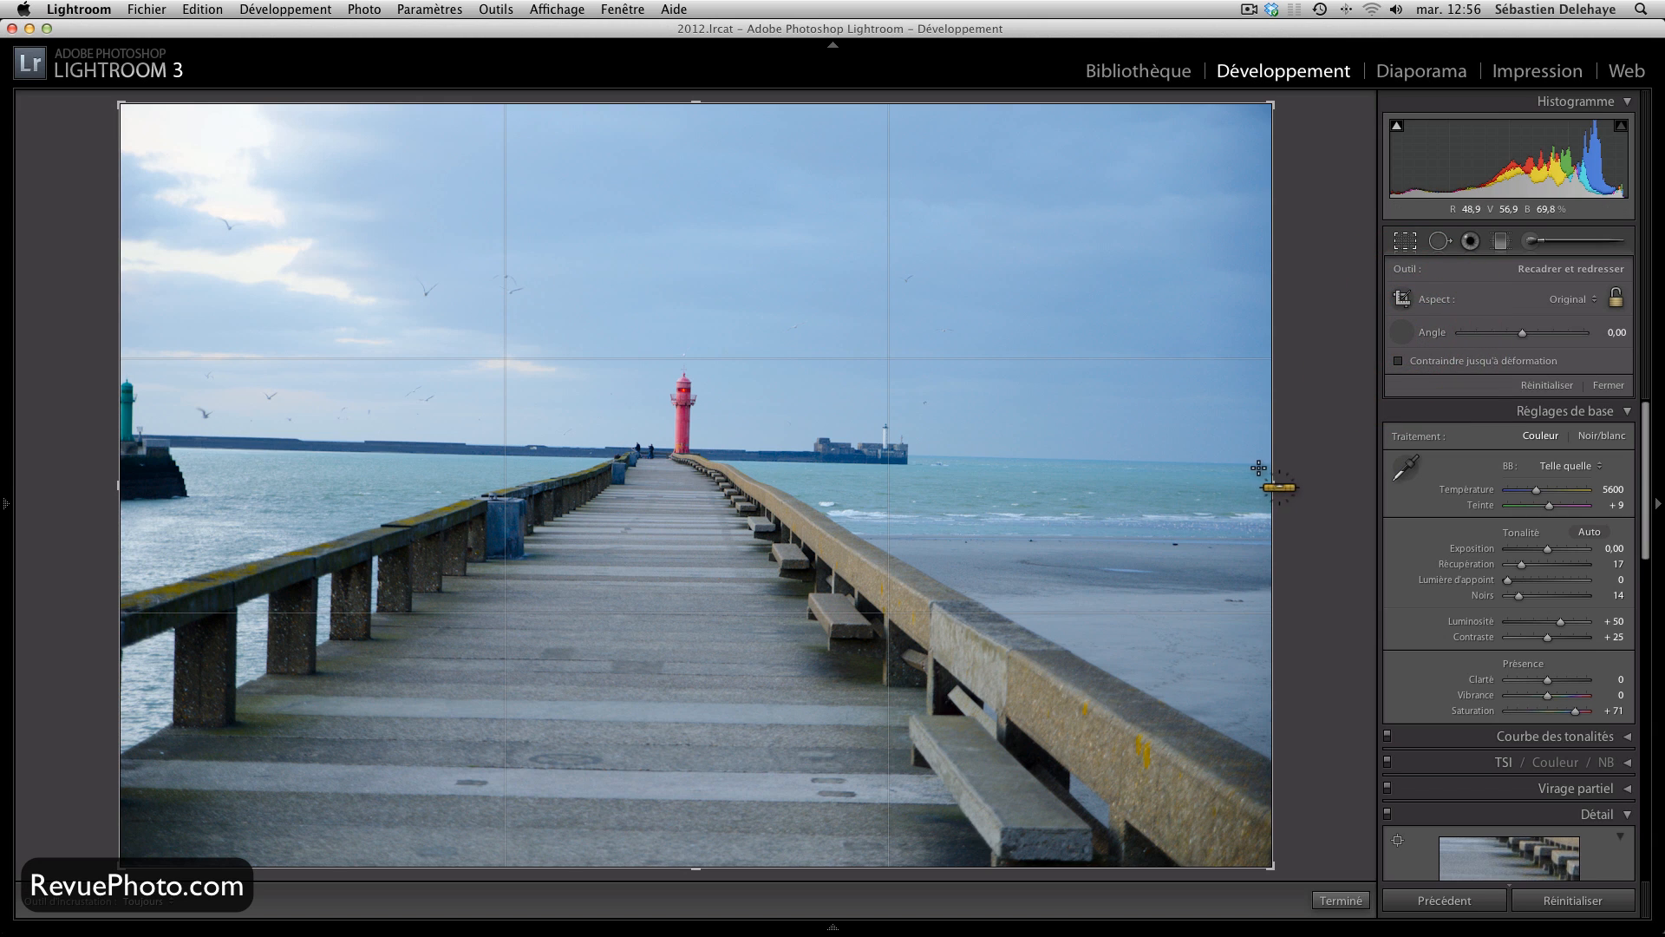
{"action": "left_click_drag", "start_coordinate": [1263, 464], "coordinate": [1181, 446]}
{"action": "left_click_drag", "start_coordinate": [758, 383], "coordinate": [450, 441]}
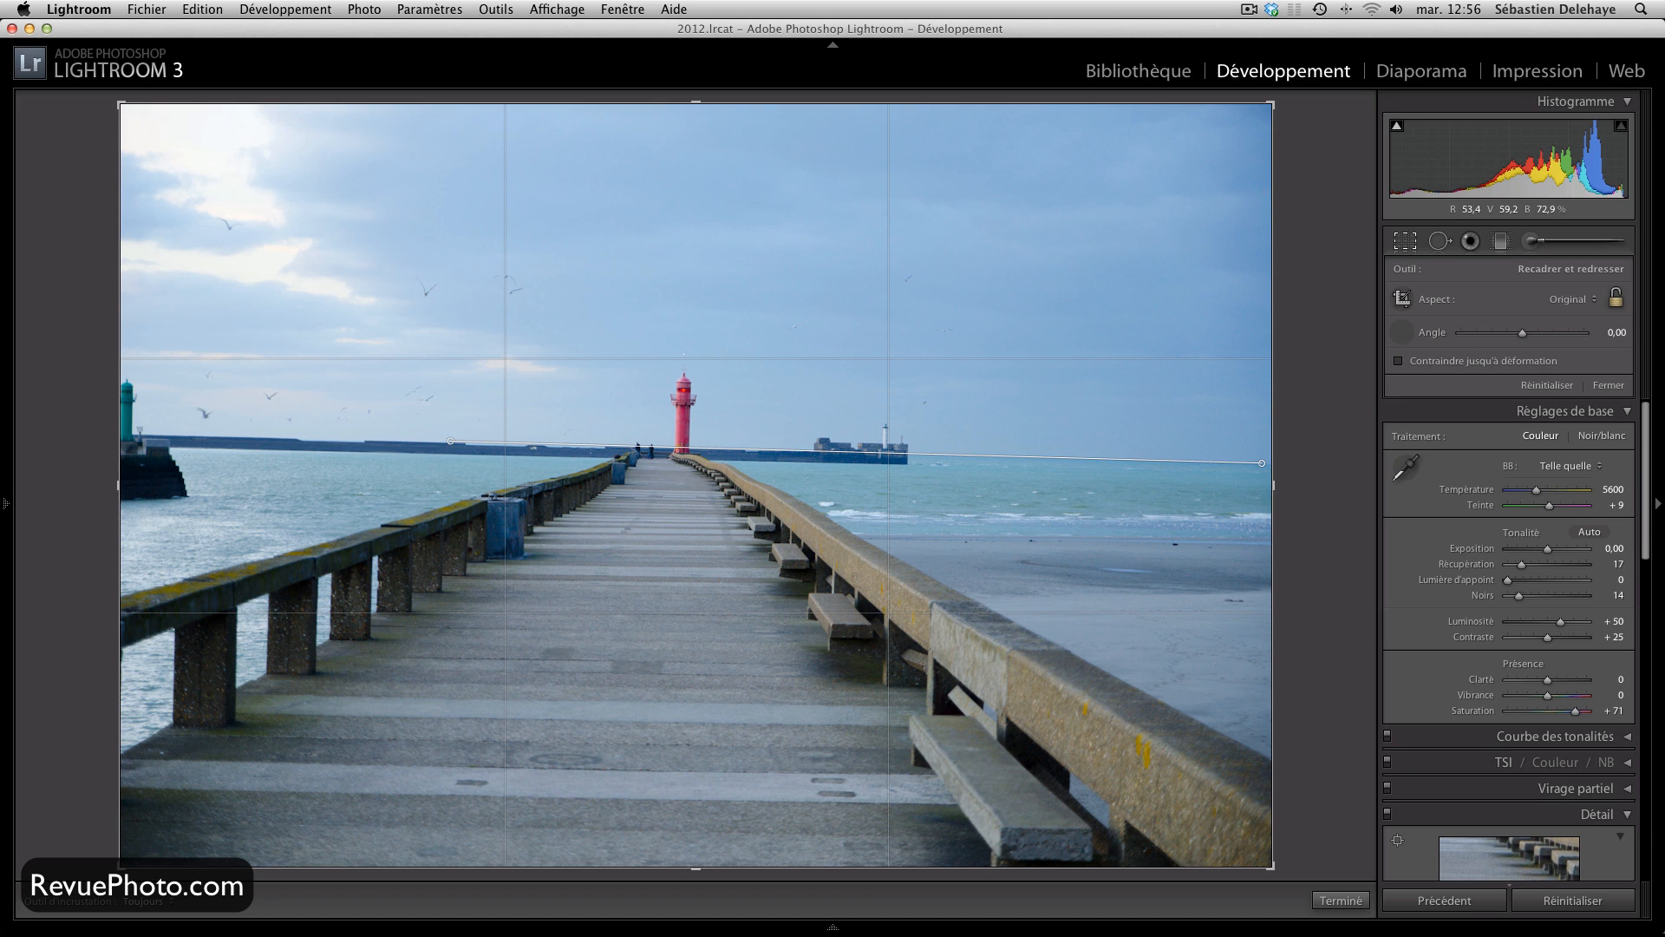
{"action": "left_click_drag", "start_coordinate": [450, 441], "coordinate": [450, 440]}
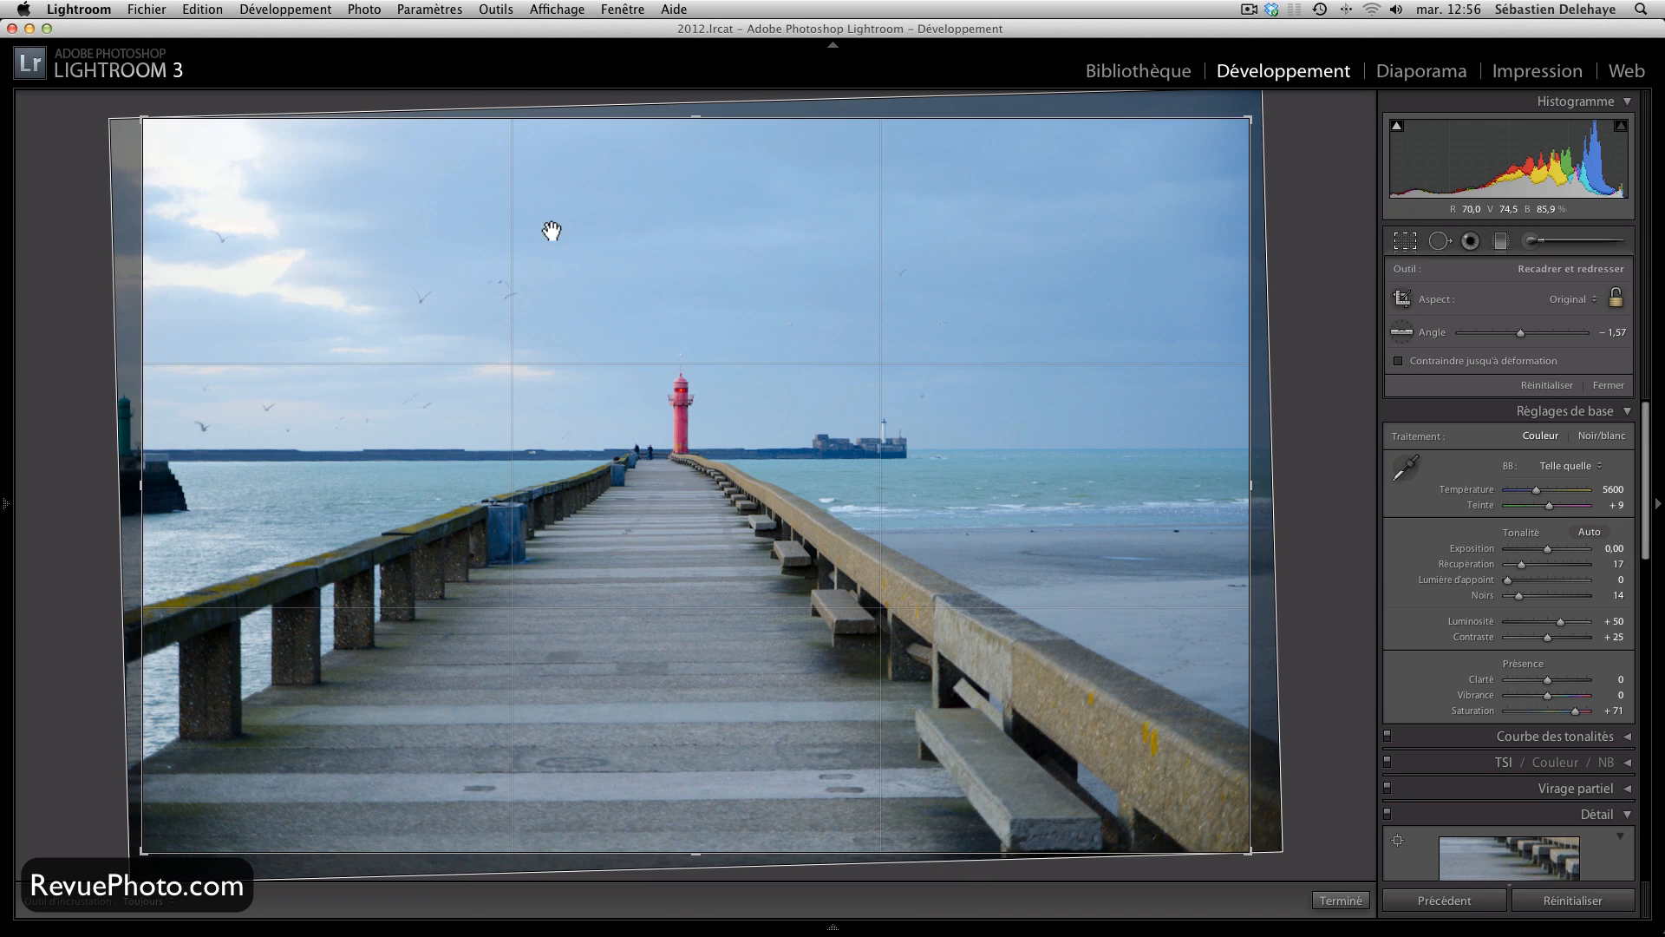
{"action": "double_click", "coordinate": [906, 390]}
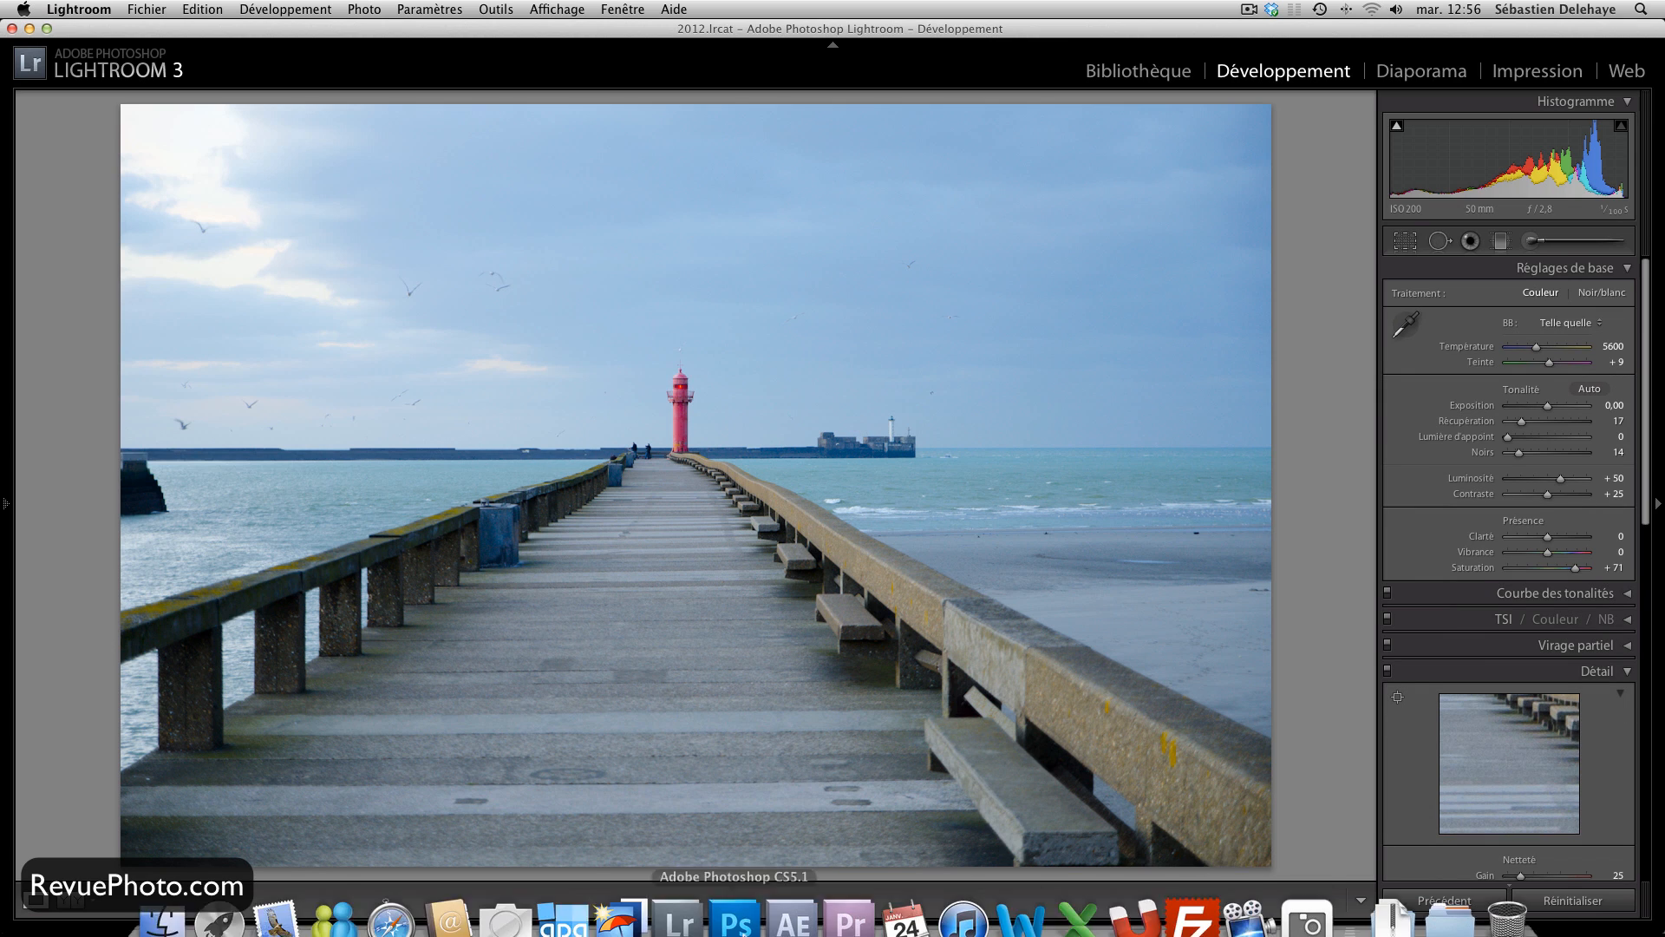
Step: Switch to Photoshop and straighten DSC_9399.NEF from a Ruler line drawn along the sea horizon
{"action": "left_click", "coordinate": [746, 897]}
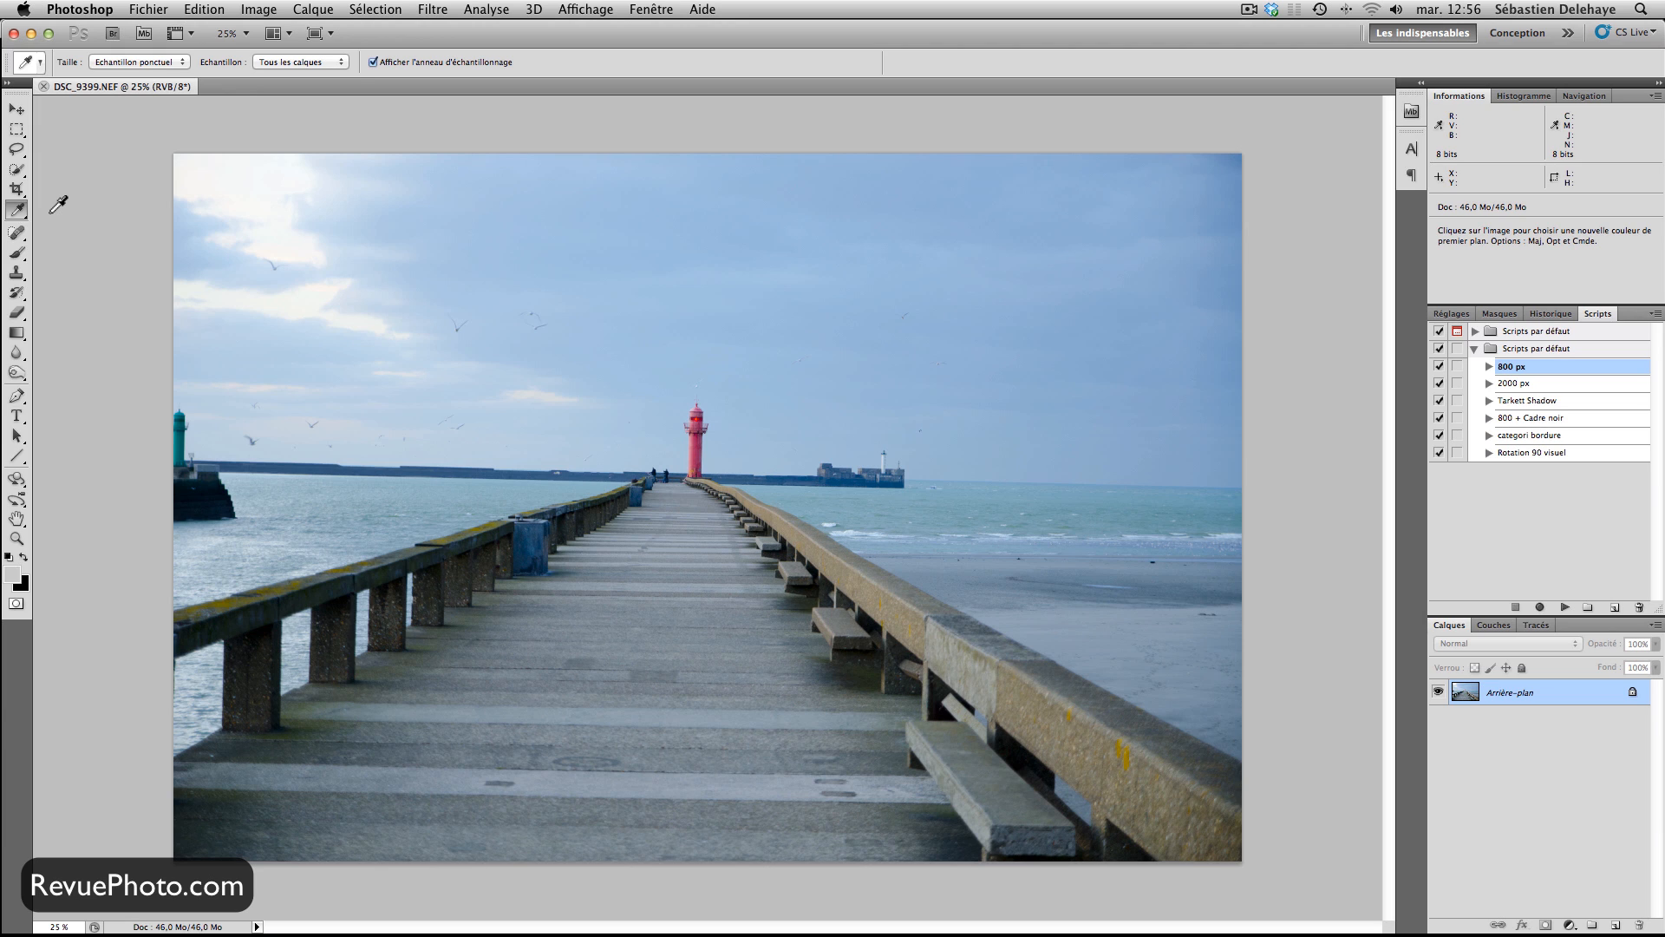
{"action": "left_click", "coordinate": [17, 212]}
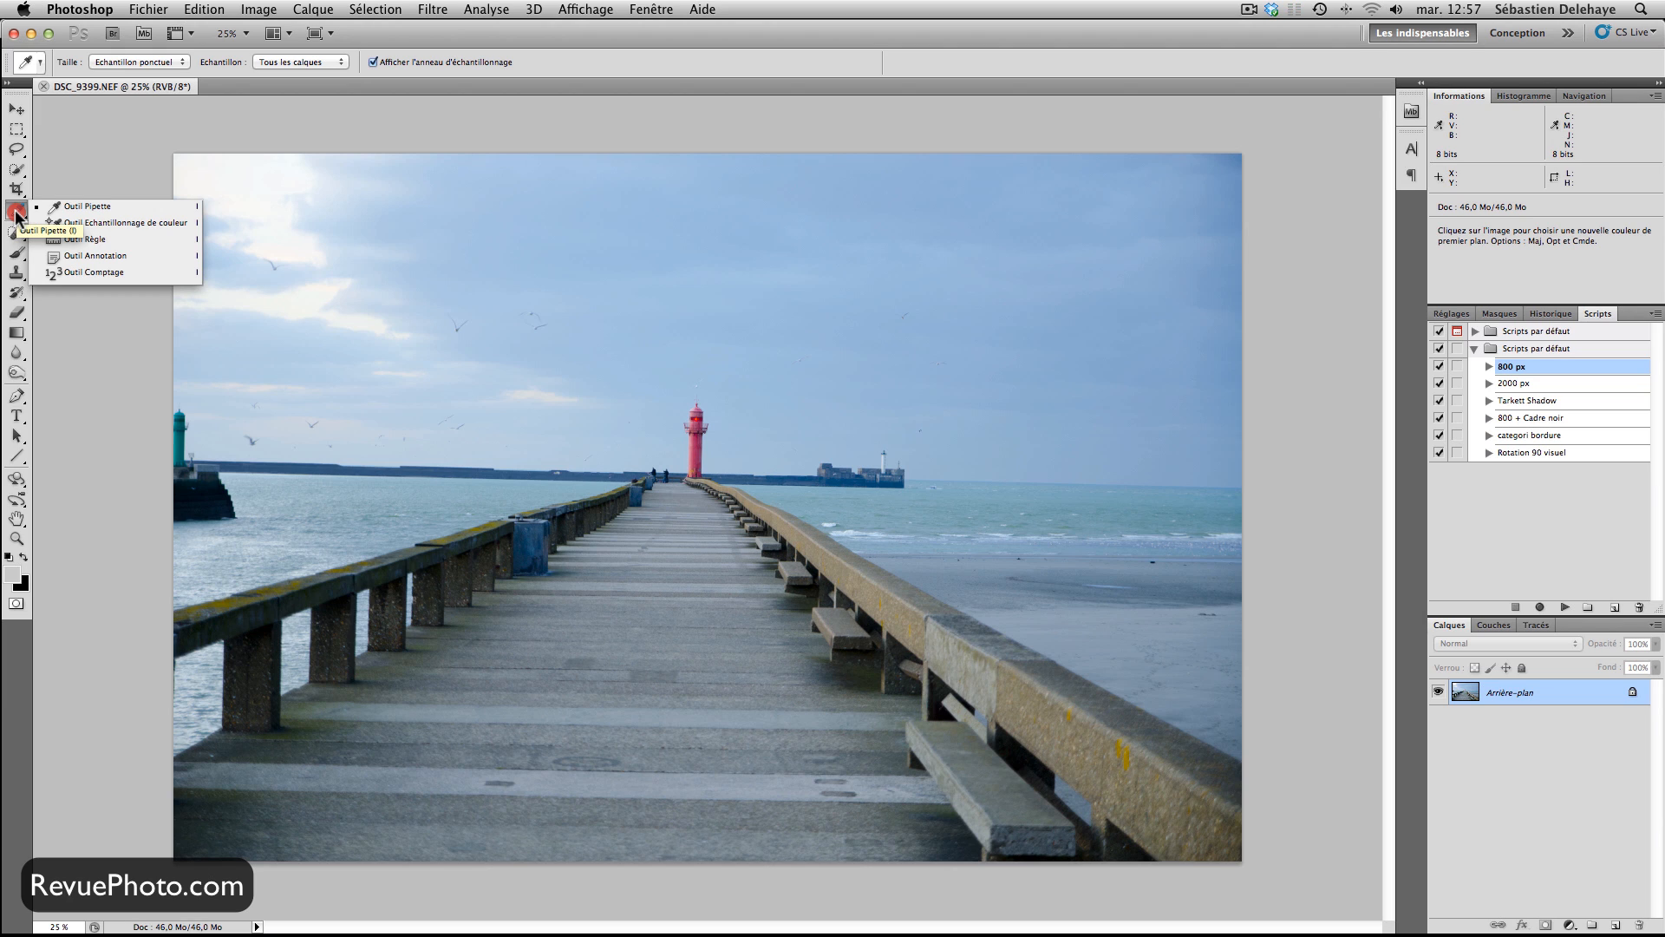
{"action": "left_click_drag", "start_coordinate": [17, 212], "coordinate": [108, 245]}
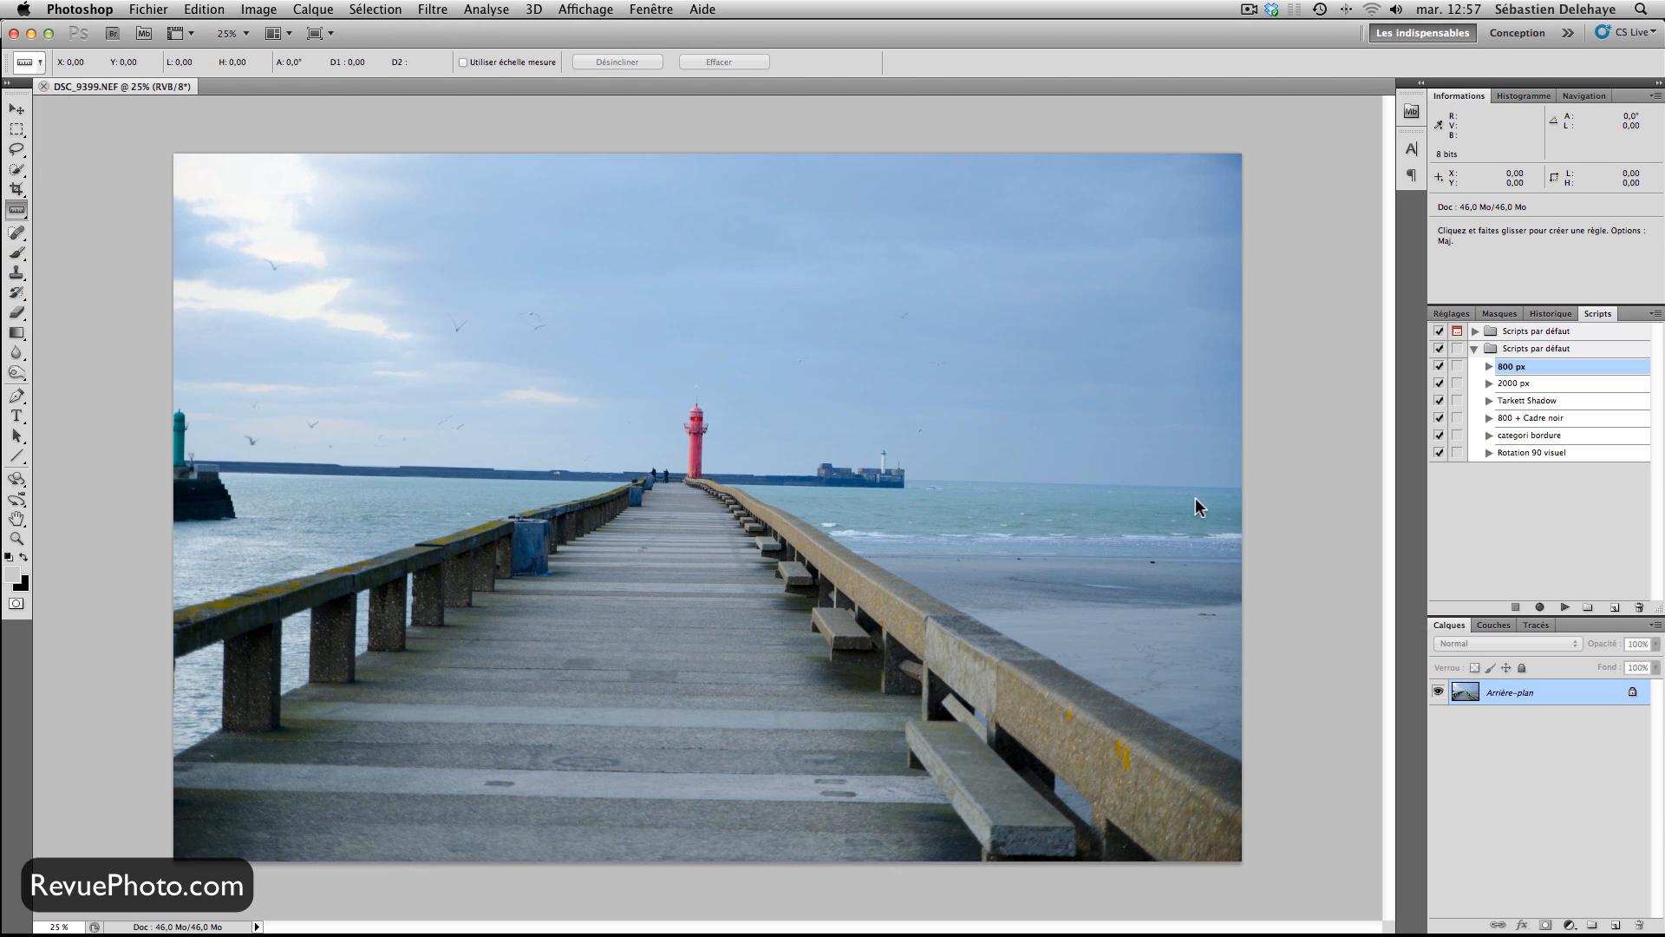
{"action": "left_click_drag", "start_coordinate": [1219, 487], "coordinate": [283, 466]}
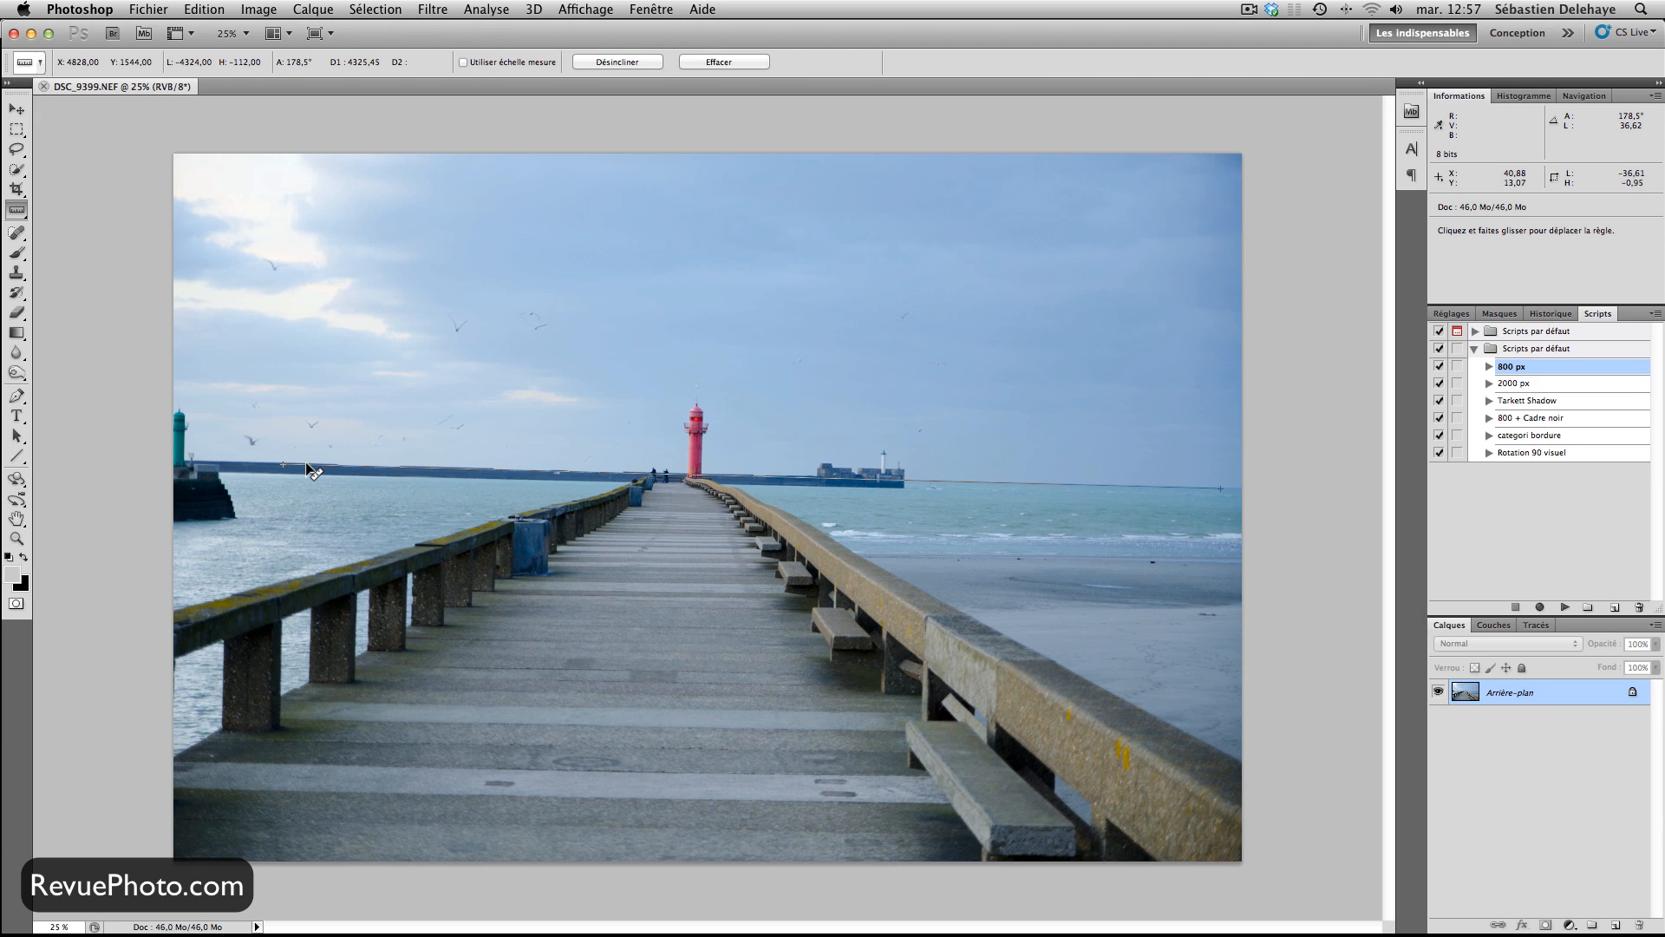
{"action": "left_click", "coordinate": [617, 62]}
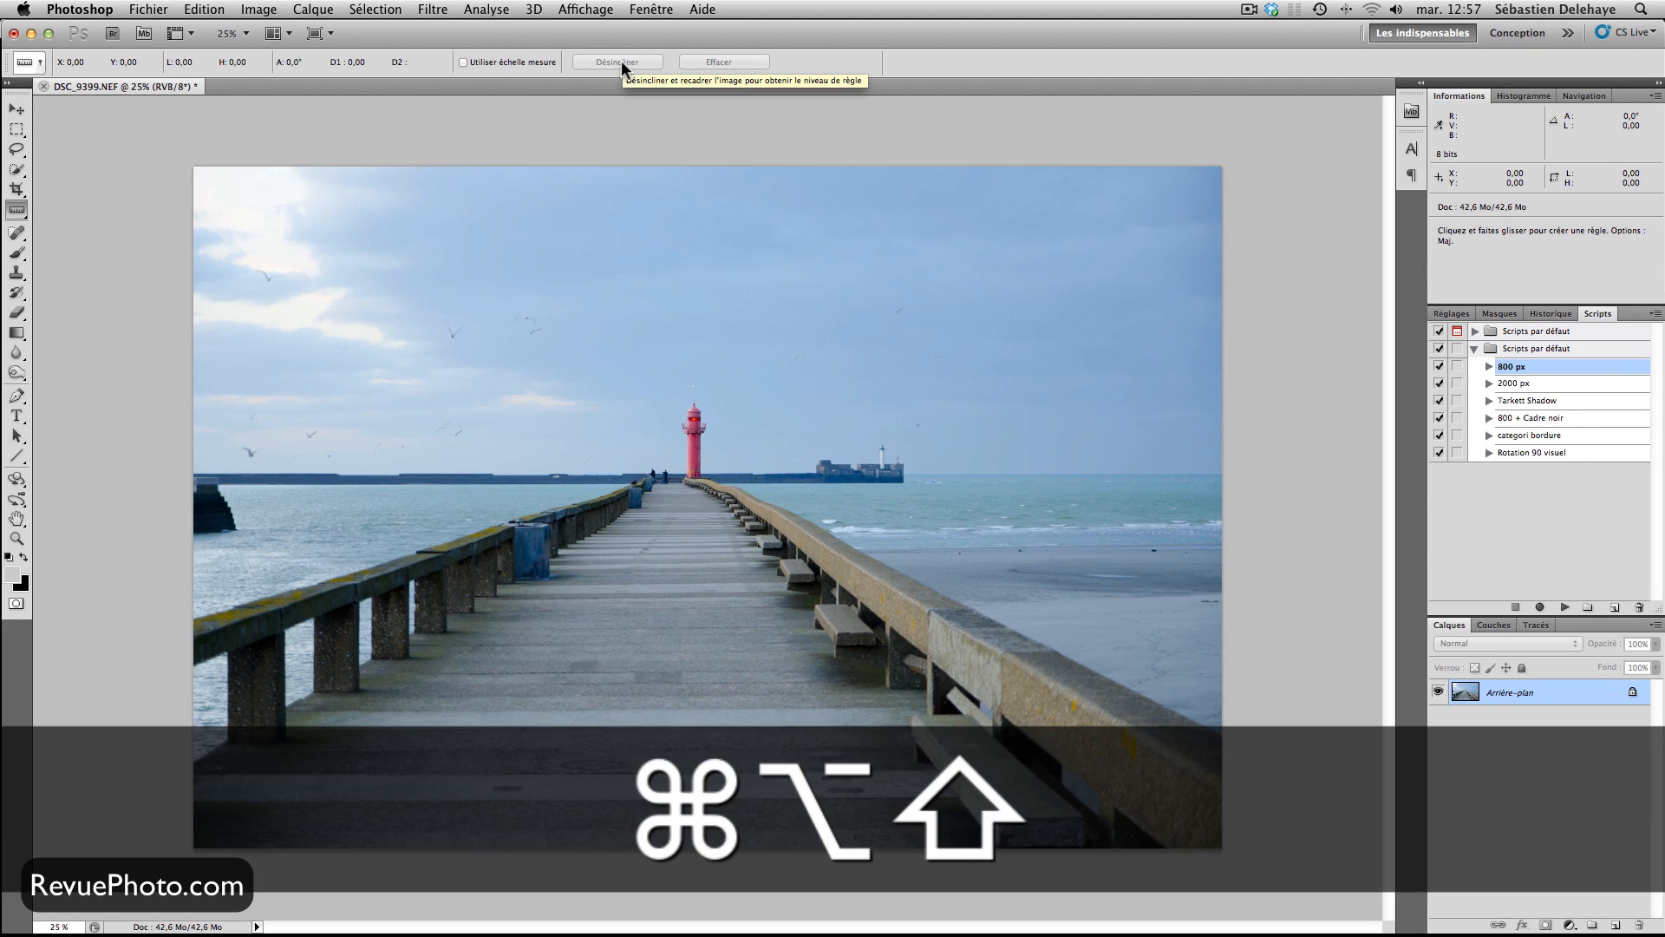
Step: Undo the automatic straightening by returning the image to its Ouvrir history state
{"action": "key", "text": "super+alt+shift+z"}
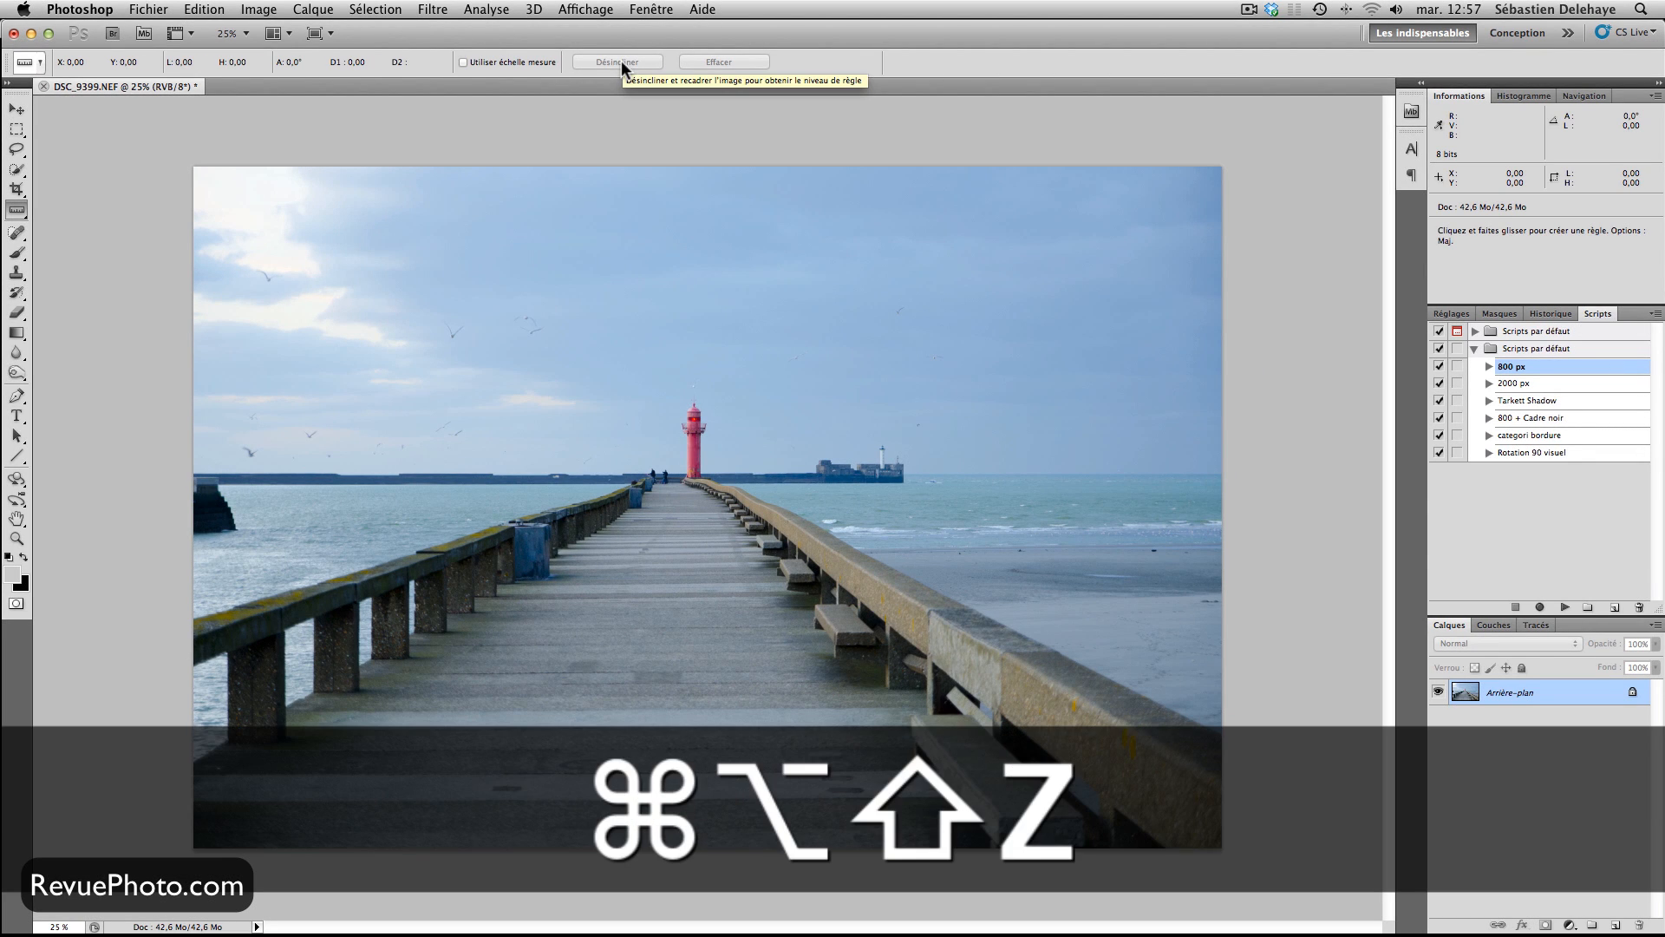
{"action": "left_click", "coordinate": [1550, 314]}
{"action": "left_click", "coordinate": [1532, 340]}
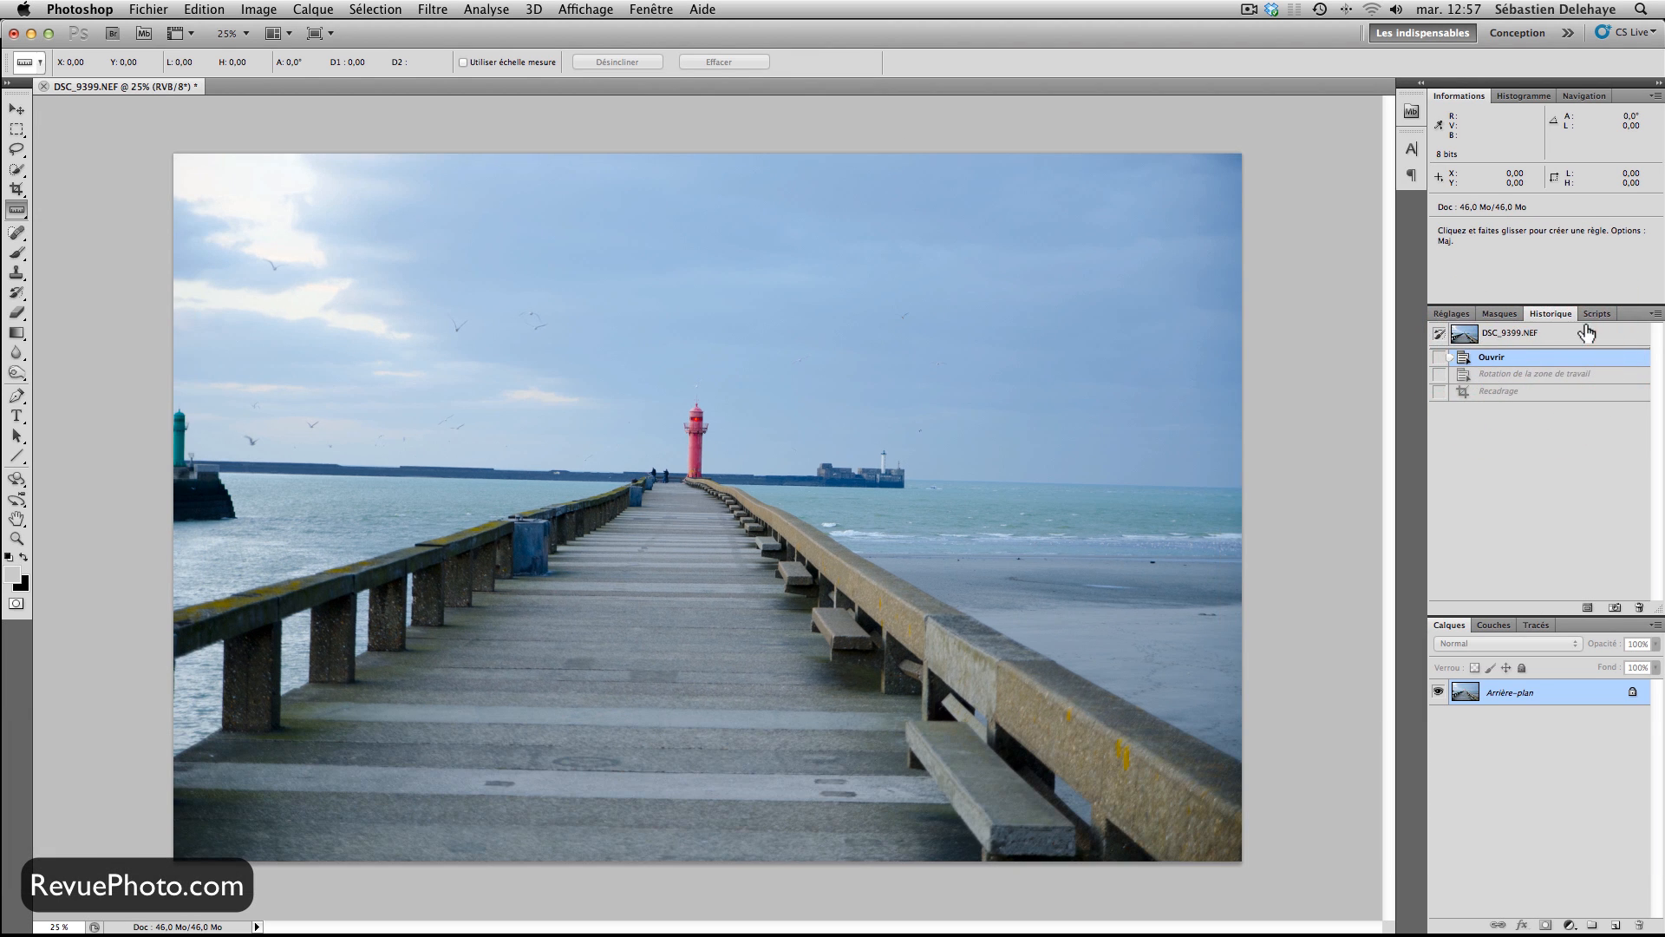
{"action": "left_click", "coordinate": [1598, 314]}
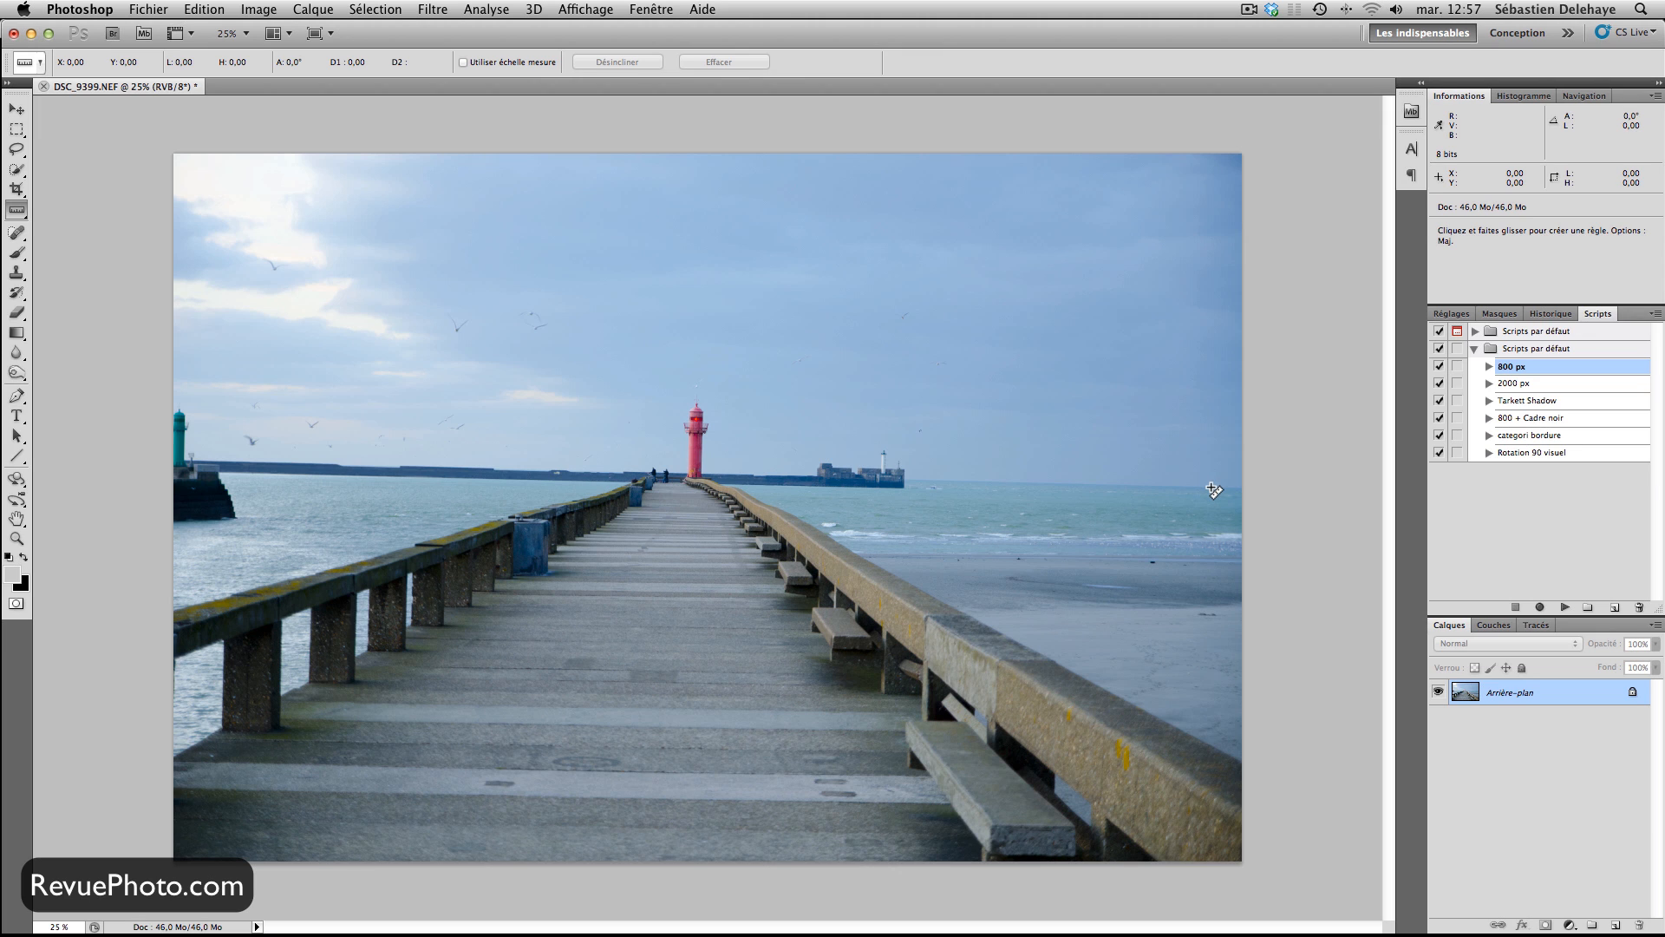
Step: Draw a Ruler line along the sea horizon and rotate the canvas 1.32° counterclockwise with a custom rotation
{"action": "left_click_drag", "start_coordinate": [1212, 488], "coordinate": [231, 465]}
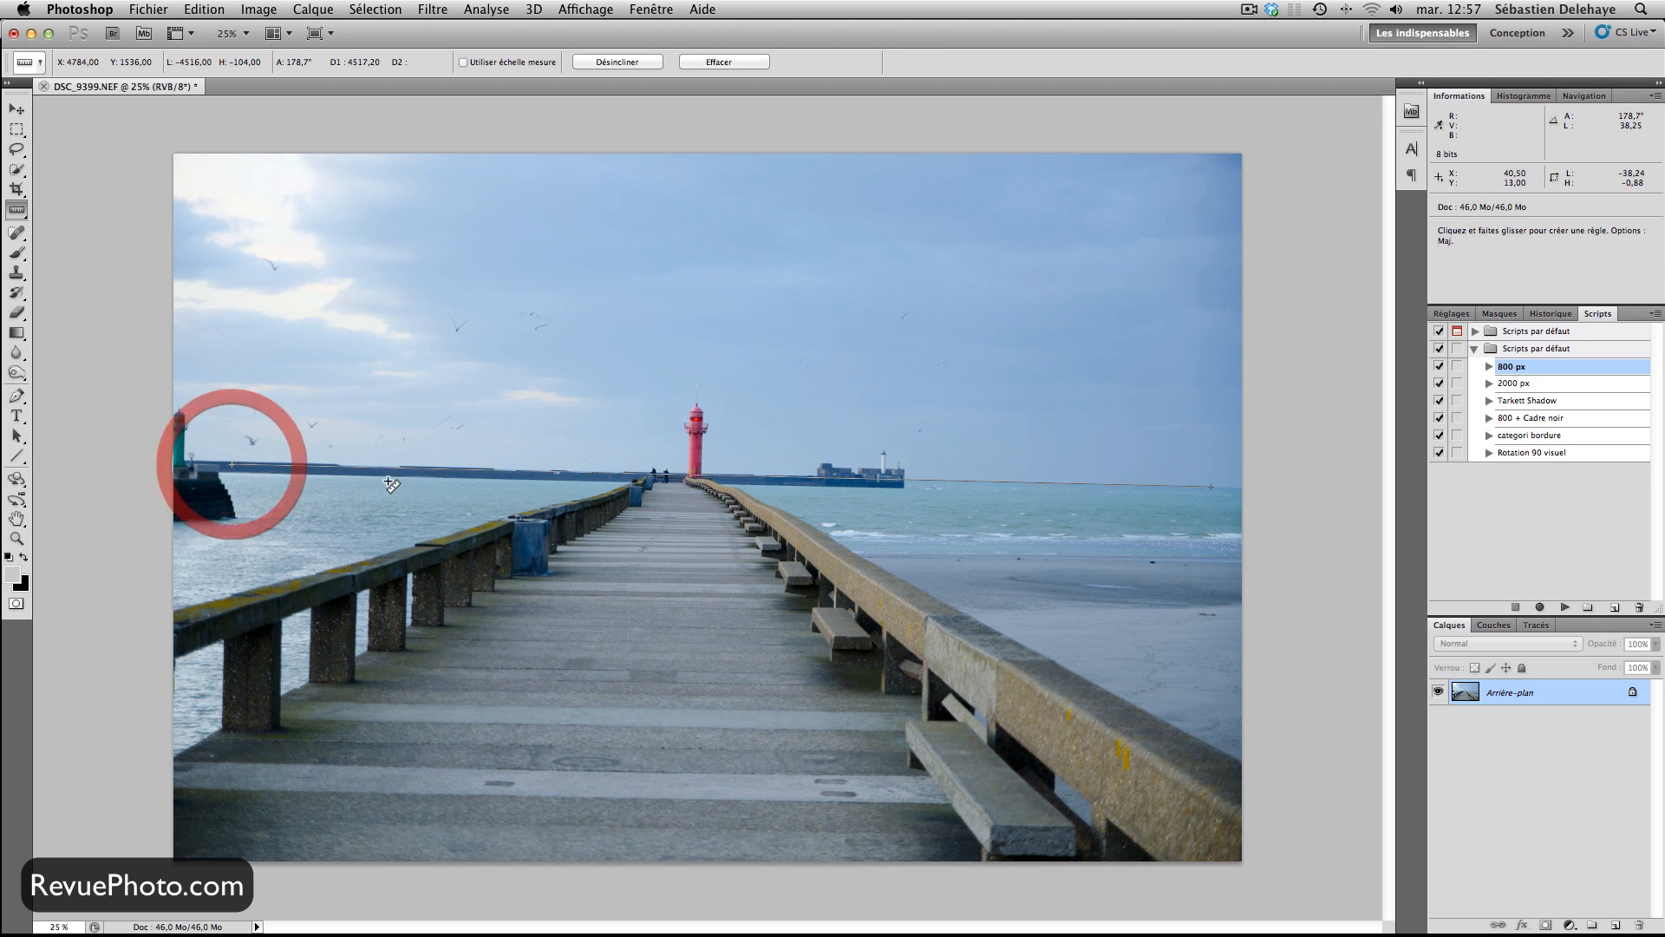
{"action": "left_click", "coordinate": [259, 10]}
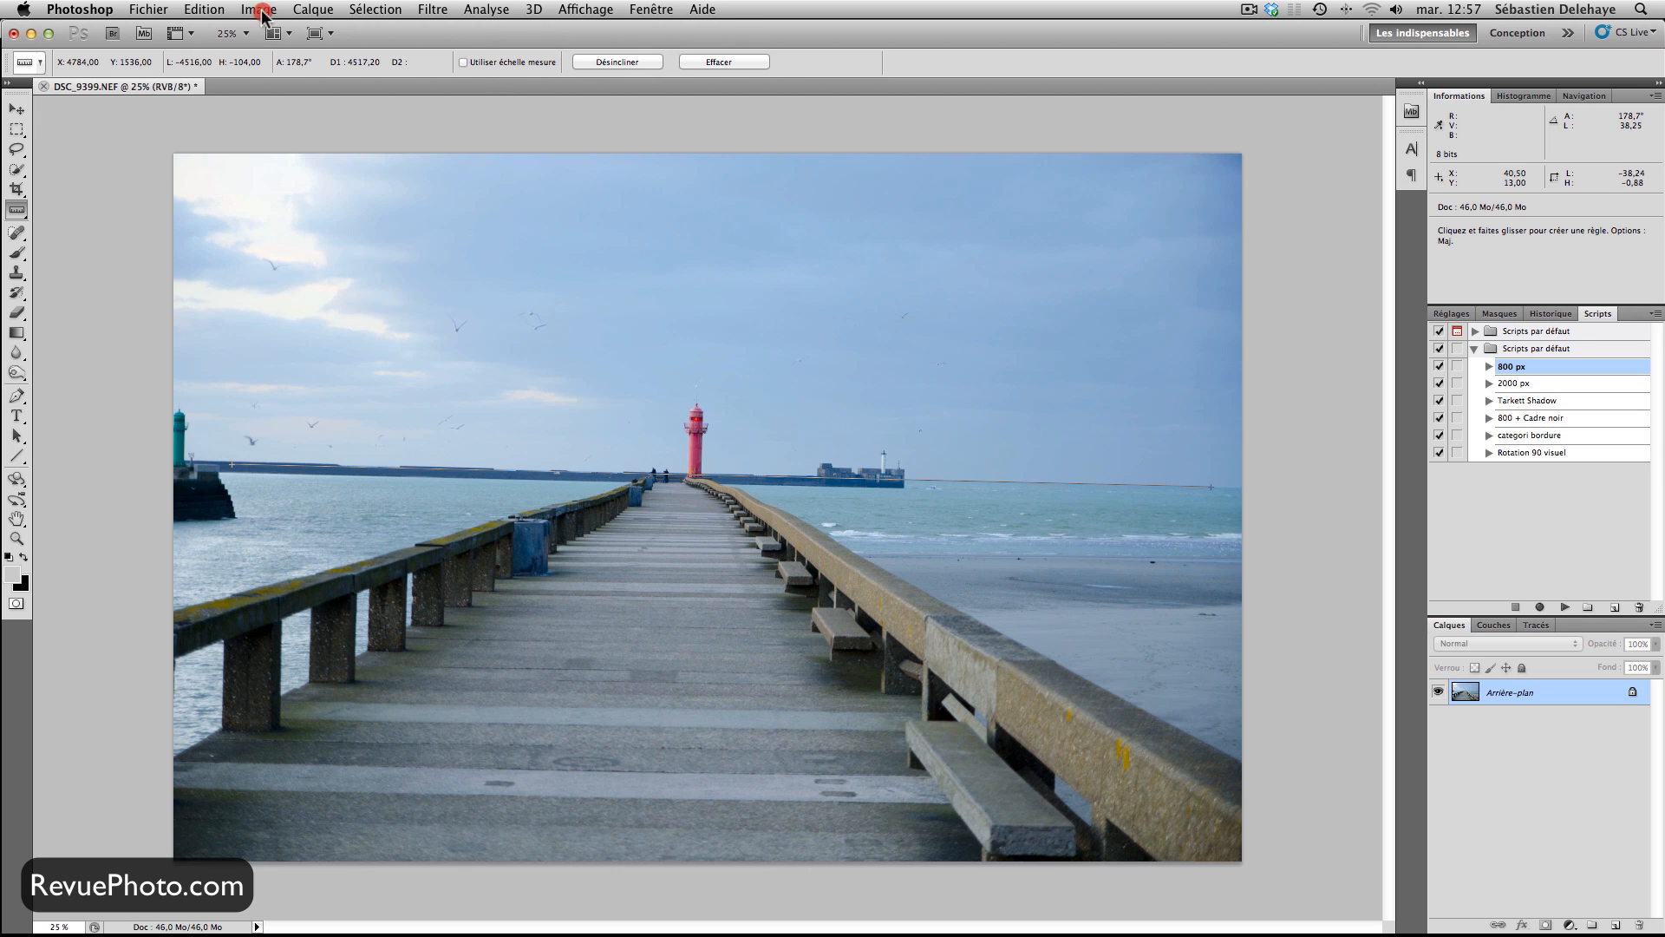
{"action": "mouse_move", "coordinate": [363, 196]}
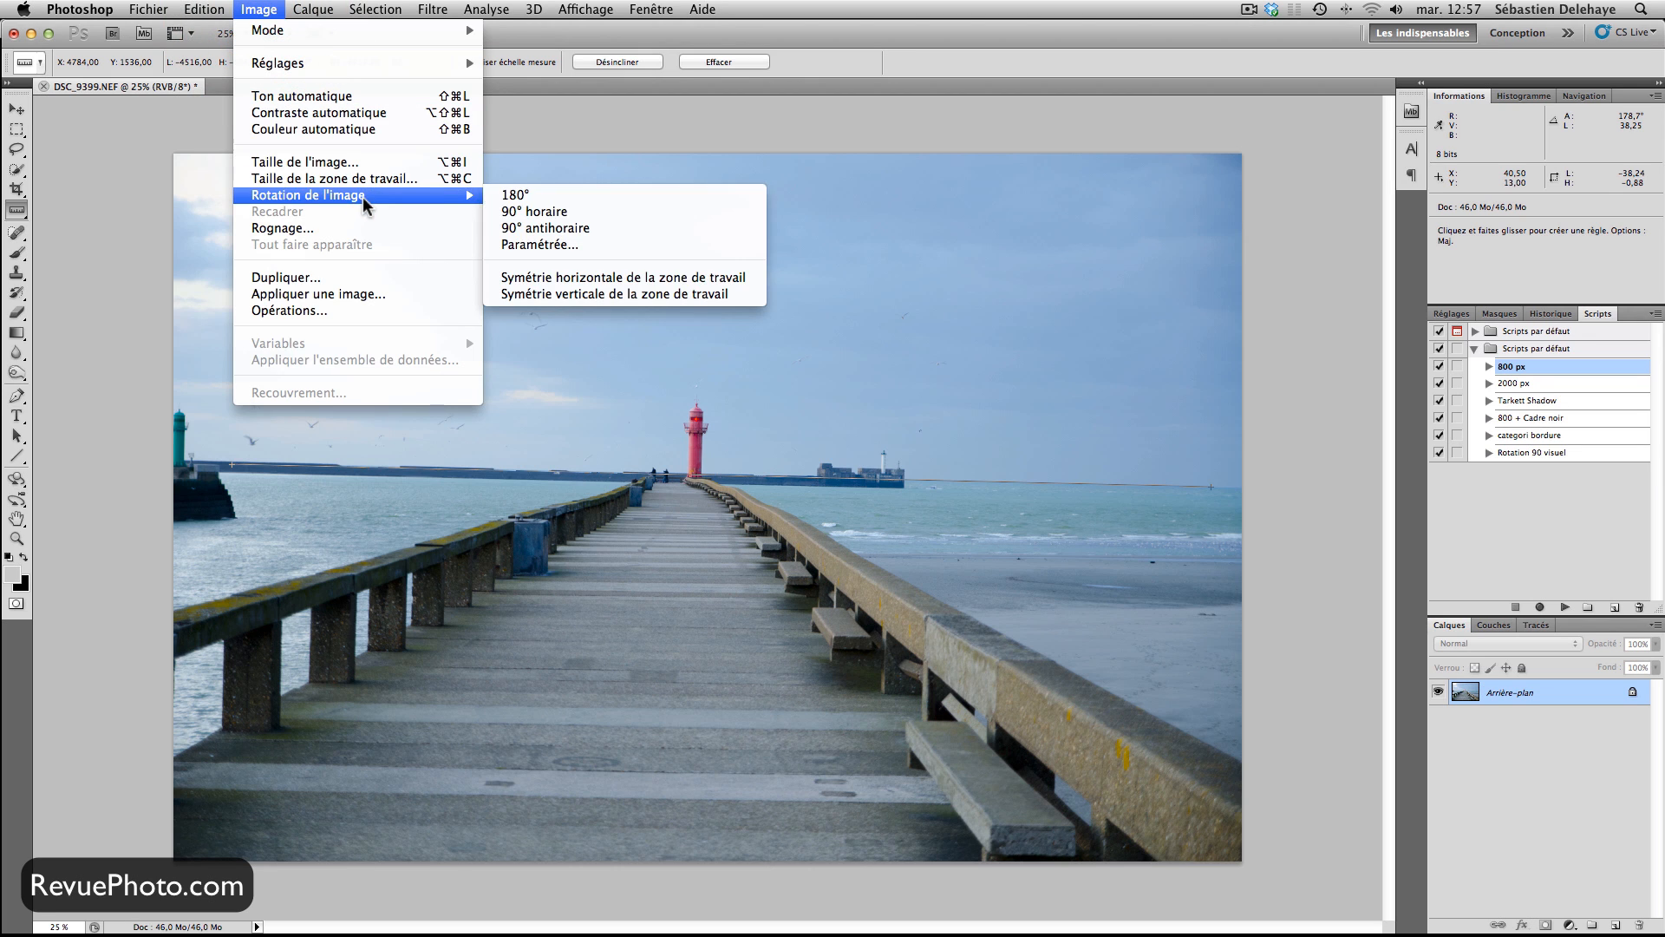
{"action": "left_click", "coordinate": [542, 245]}
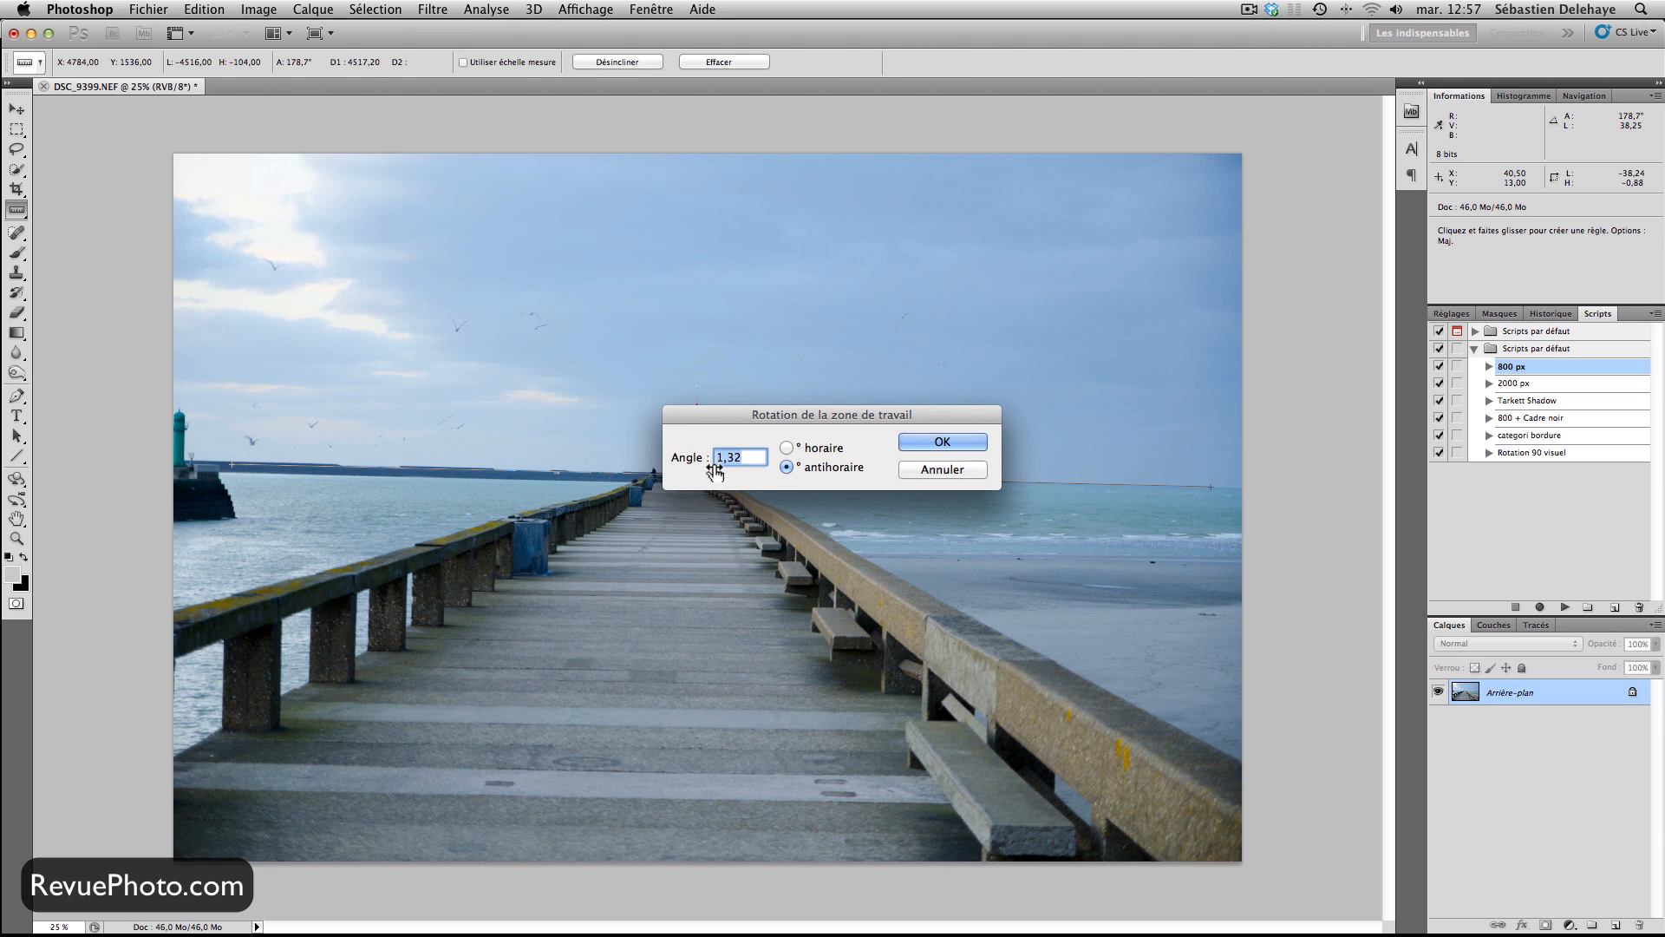
{"action": "left_click", "coordinate": [935, 443]}
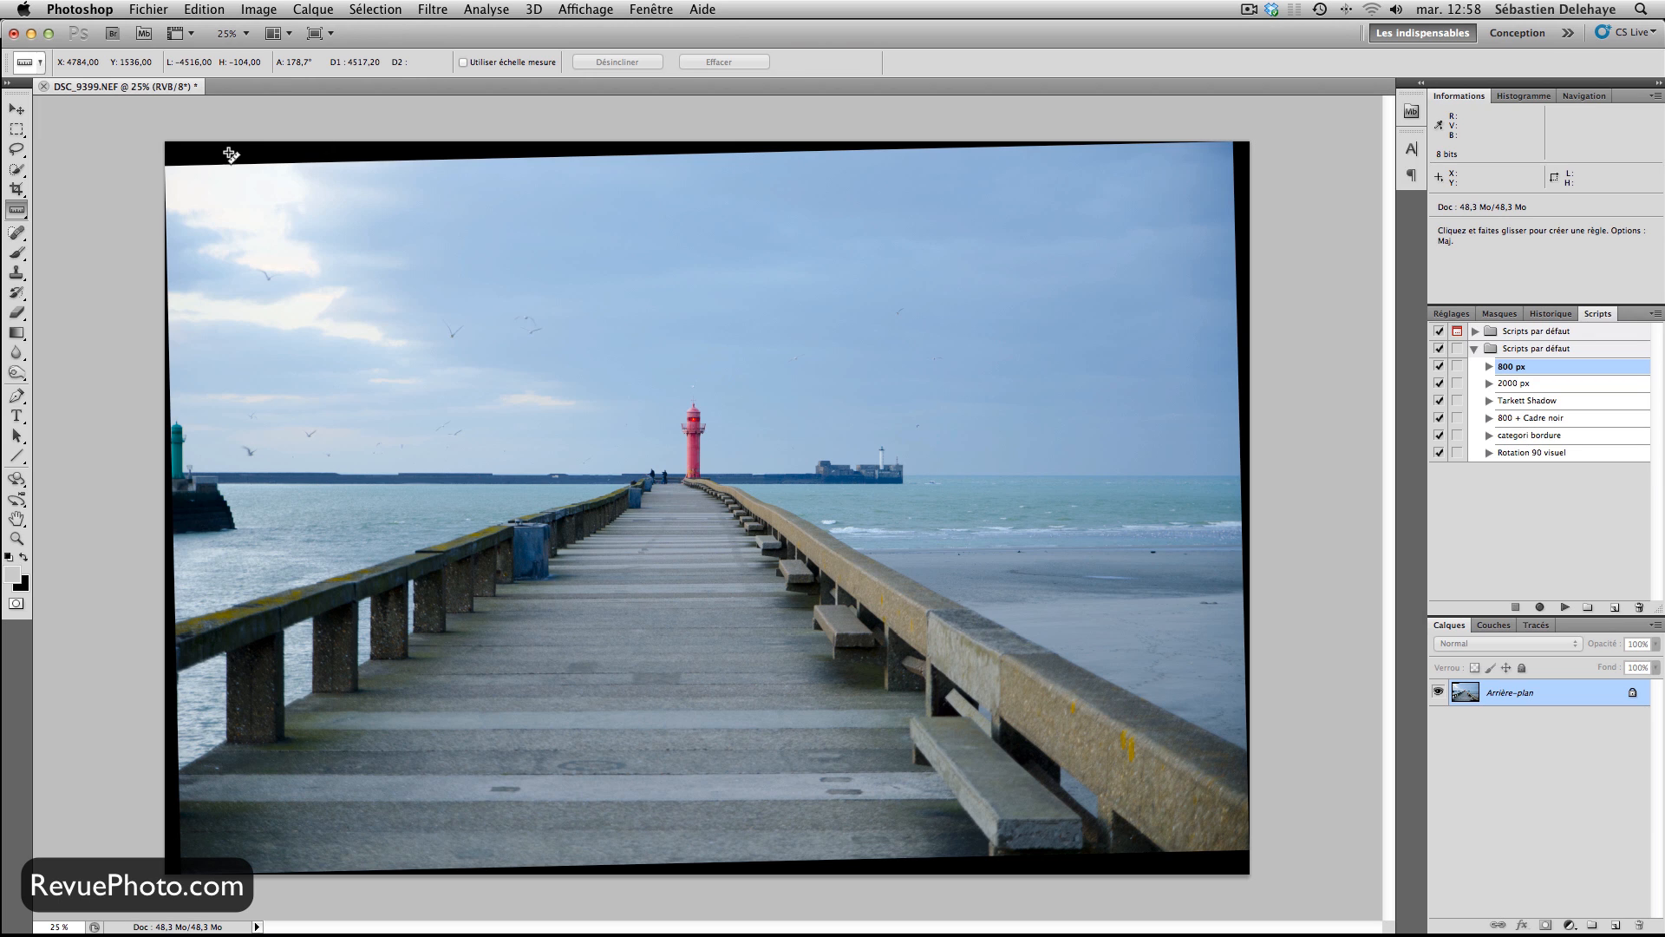
Step: Clear the Crop tool's preset dimensions and crop the rotated image to about 41 × 26.5, excluding the black borders
{"action": "left_click", "coordinate": [12, 190]}
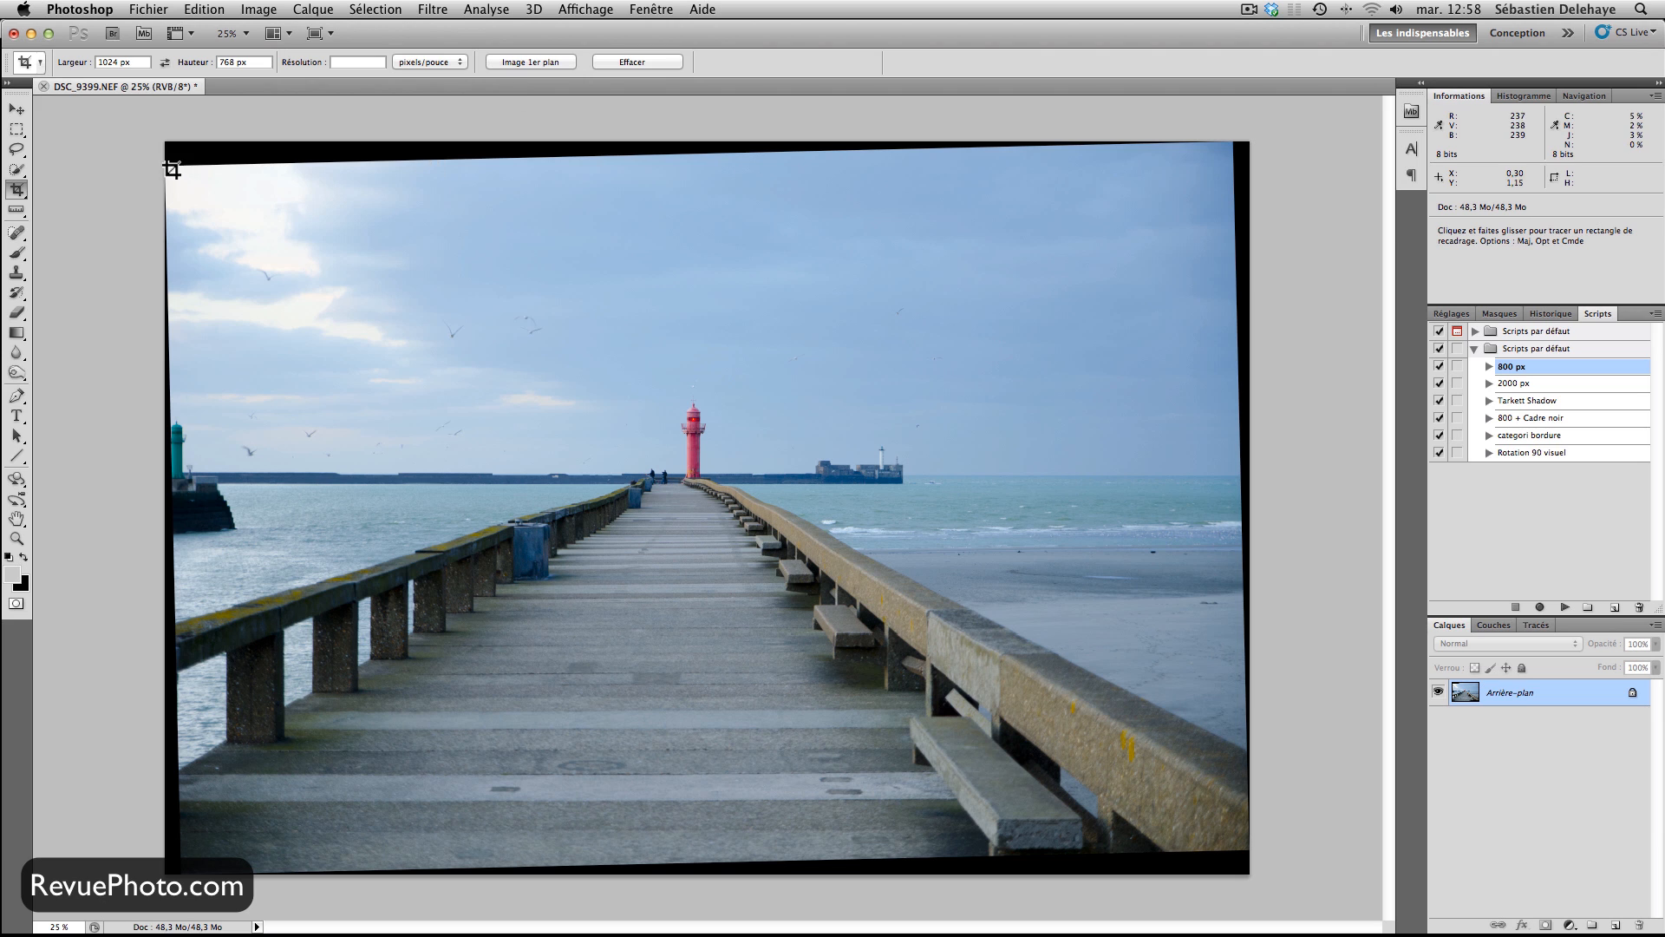
{"action": "left_click_drag", "start_coordinate": [172, 170], "coordinate": [1226, 836]}
{"action": "key", "text": "Escape"}
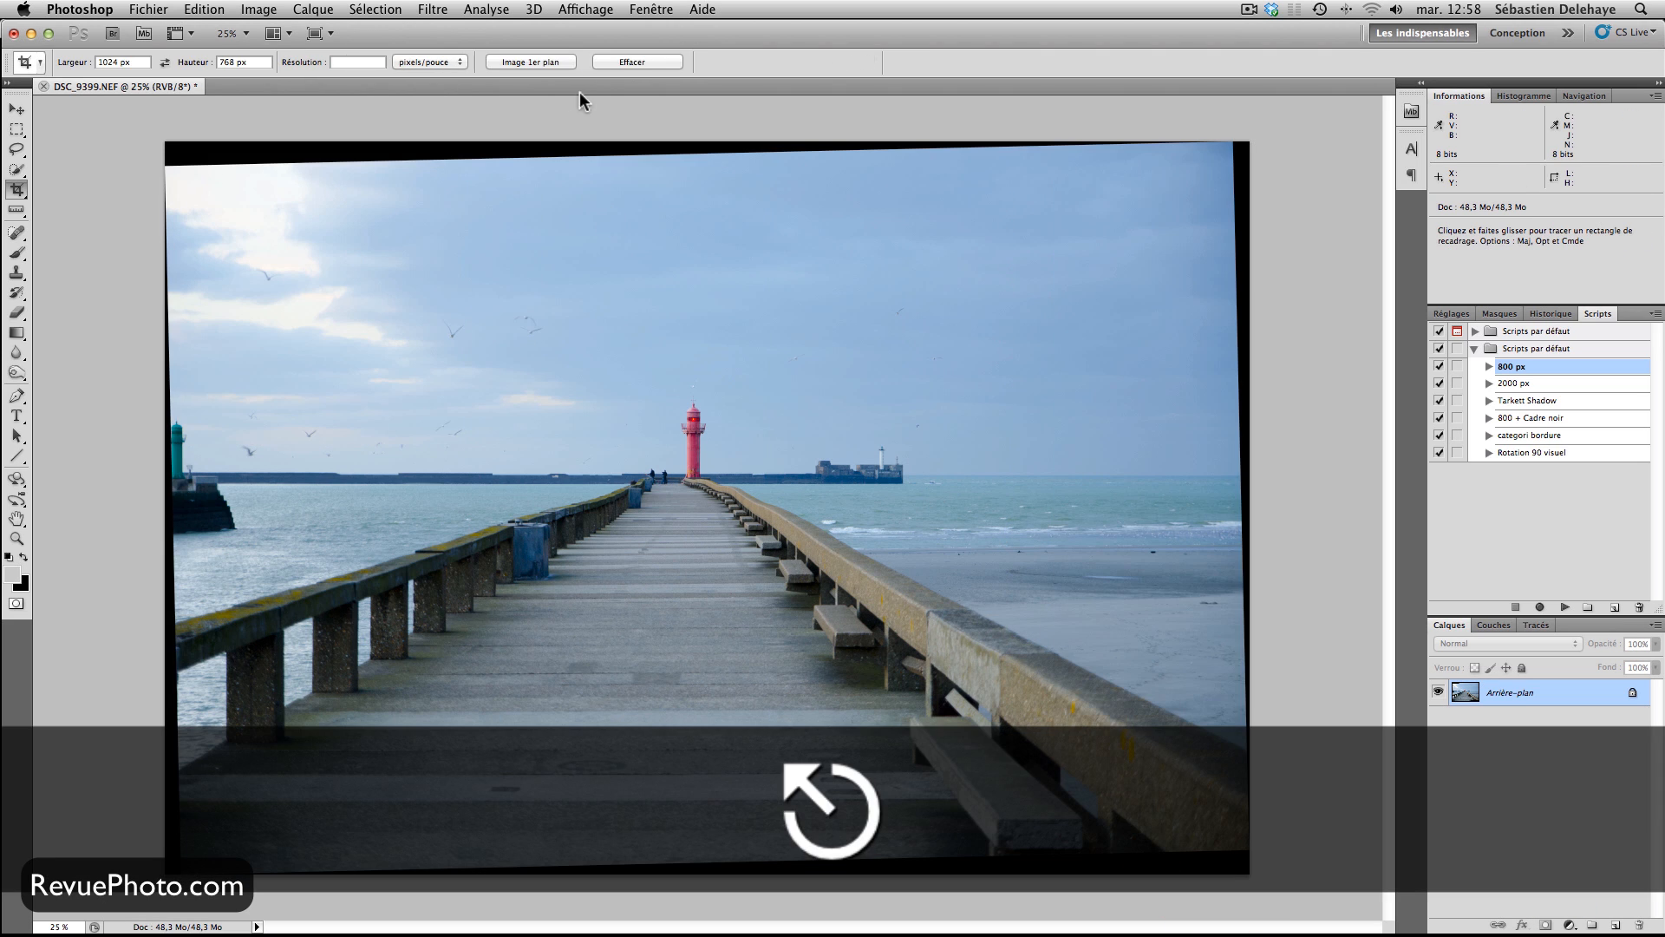
{"action": "left_click", "coordinate": [634, 61]}
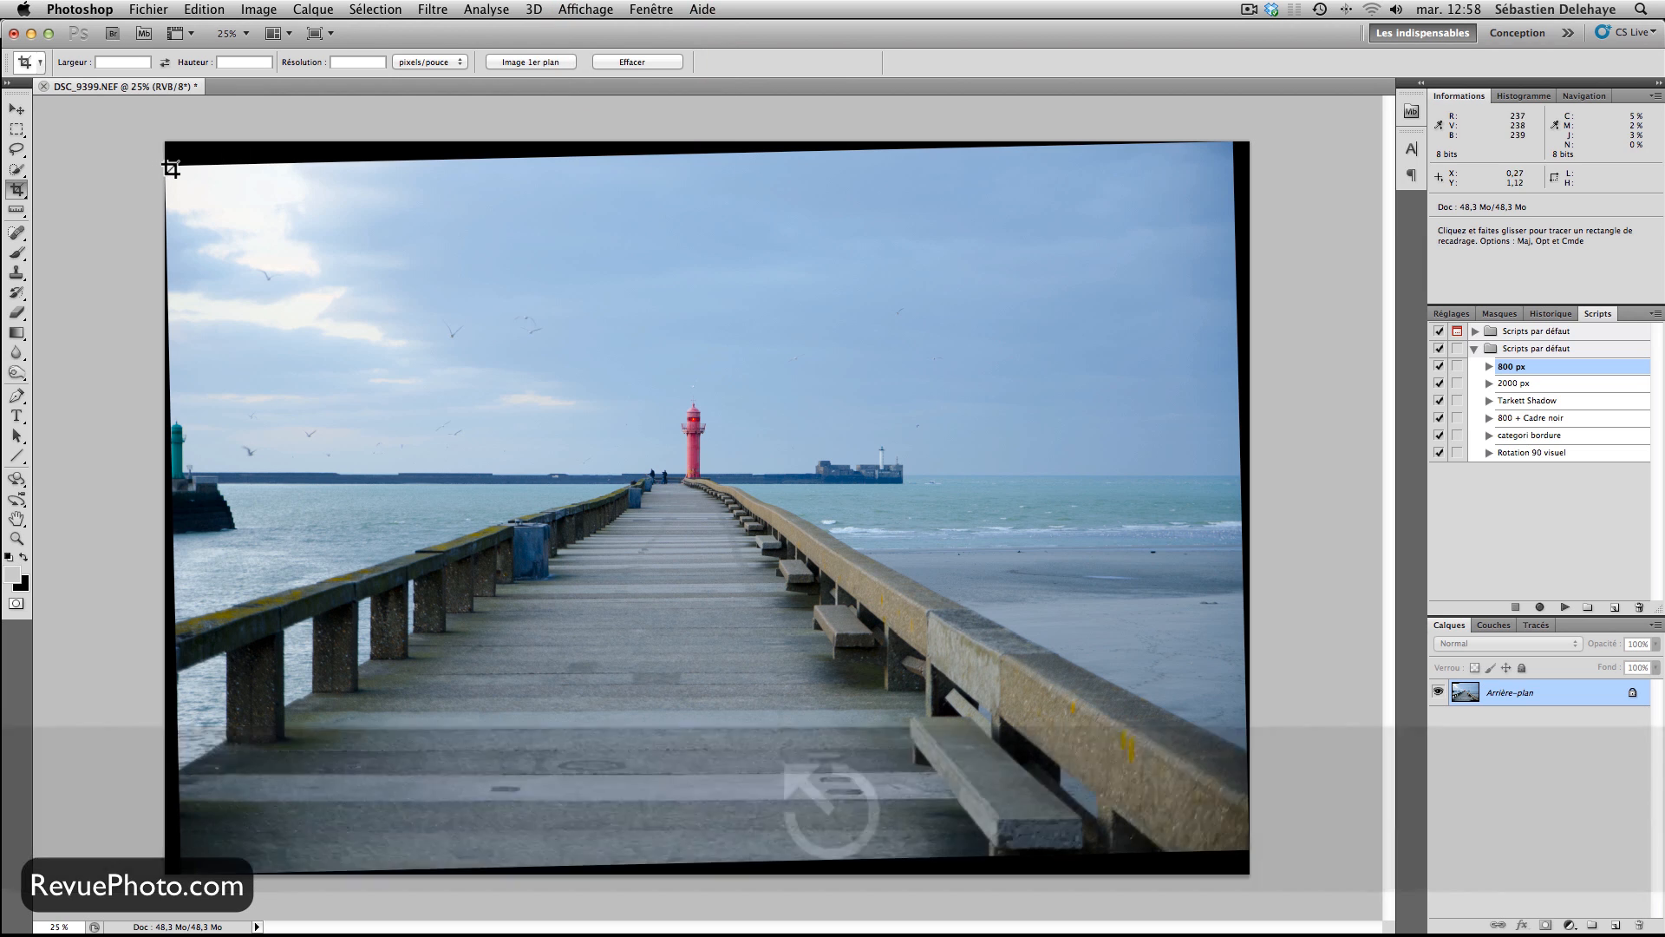
{"action": "left_click_drag", "start_coordinate": [171, 167], "coordinate": [1238, 847]}
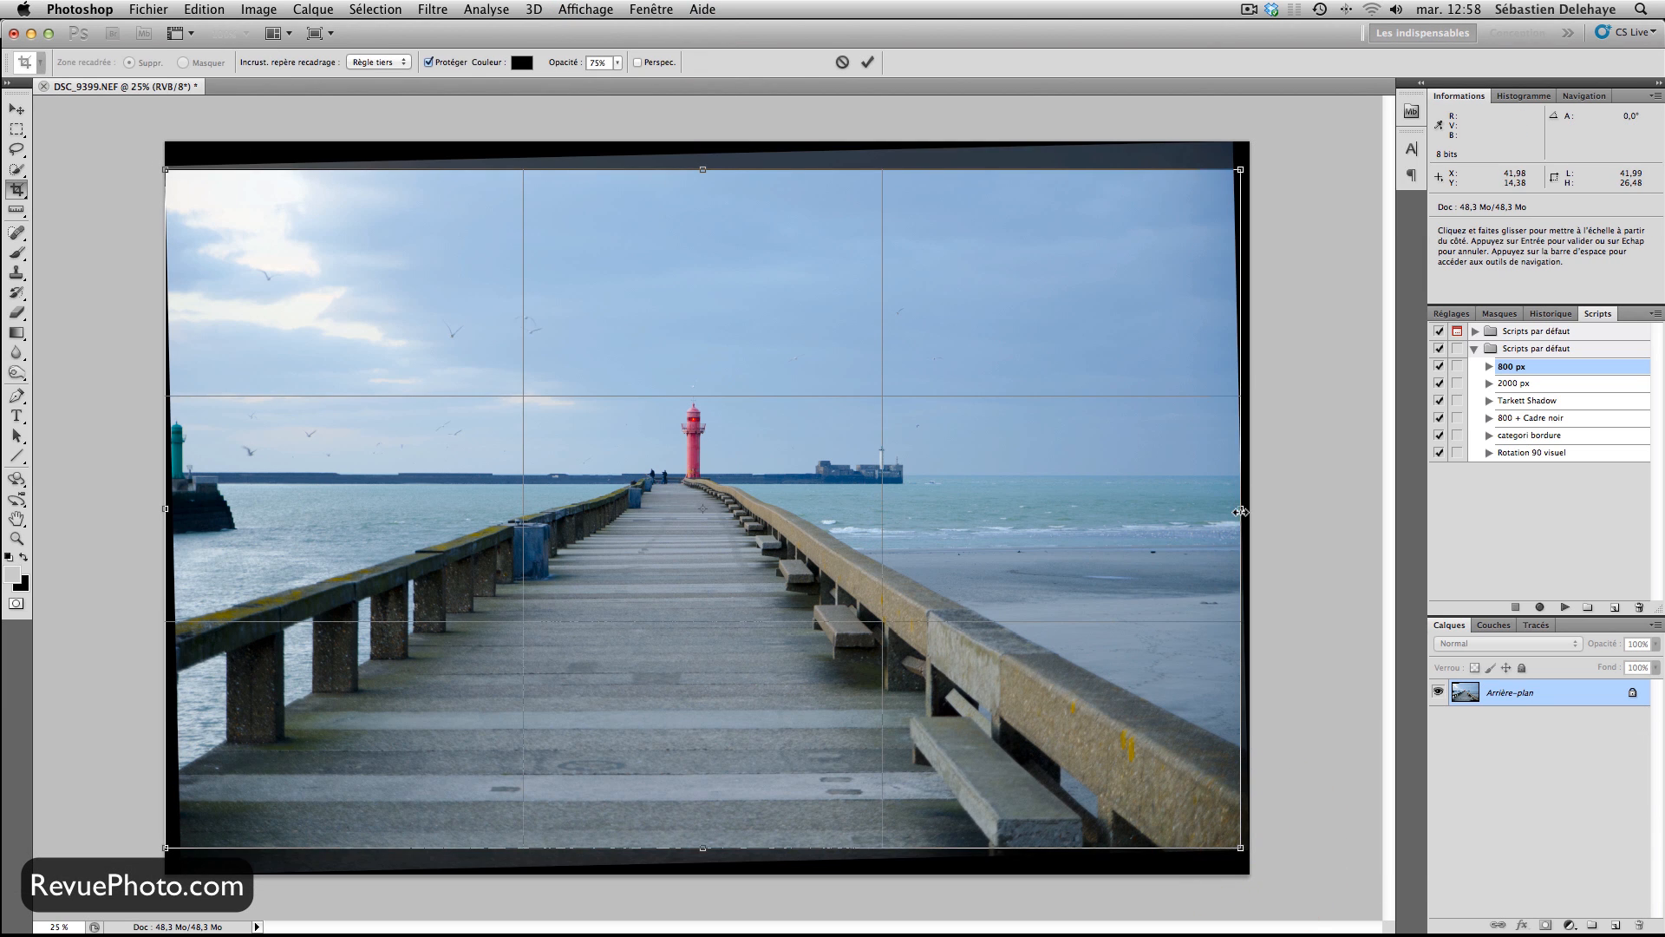
{"action": "left_click_drag", "start_coordinate": [1238, 512], "coordinate": [1230, 516]}
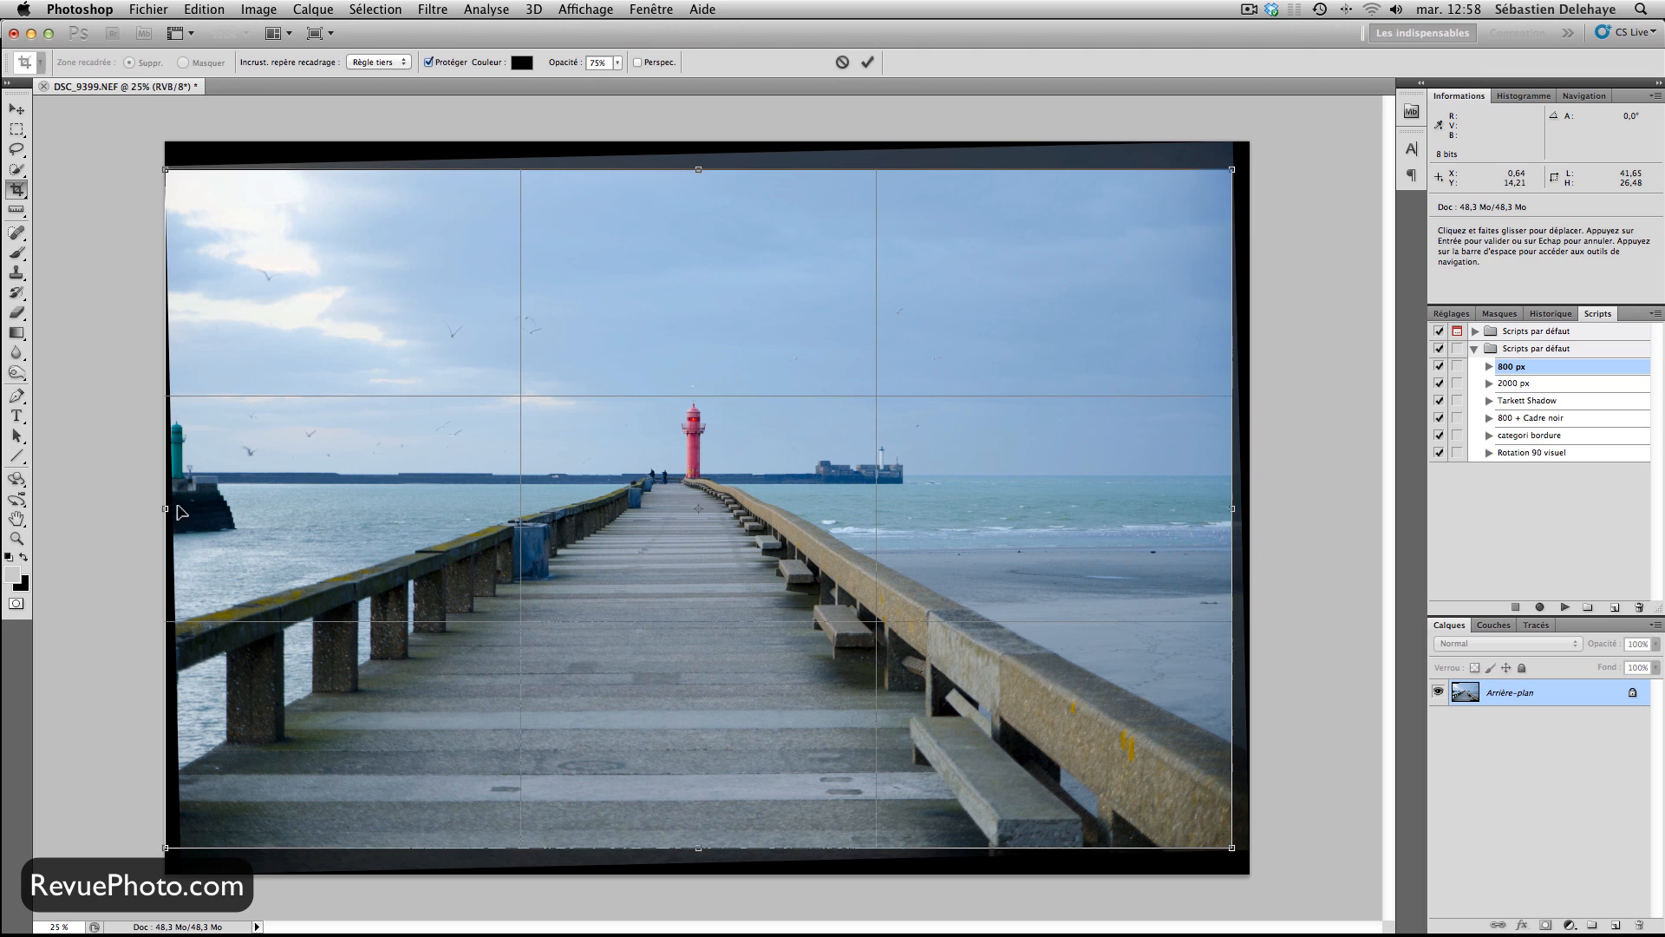
{"action": "left_click_drag", "start_coordinate": [160, 511], "coordinate": [178, 512]}
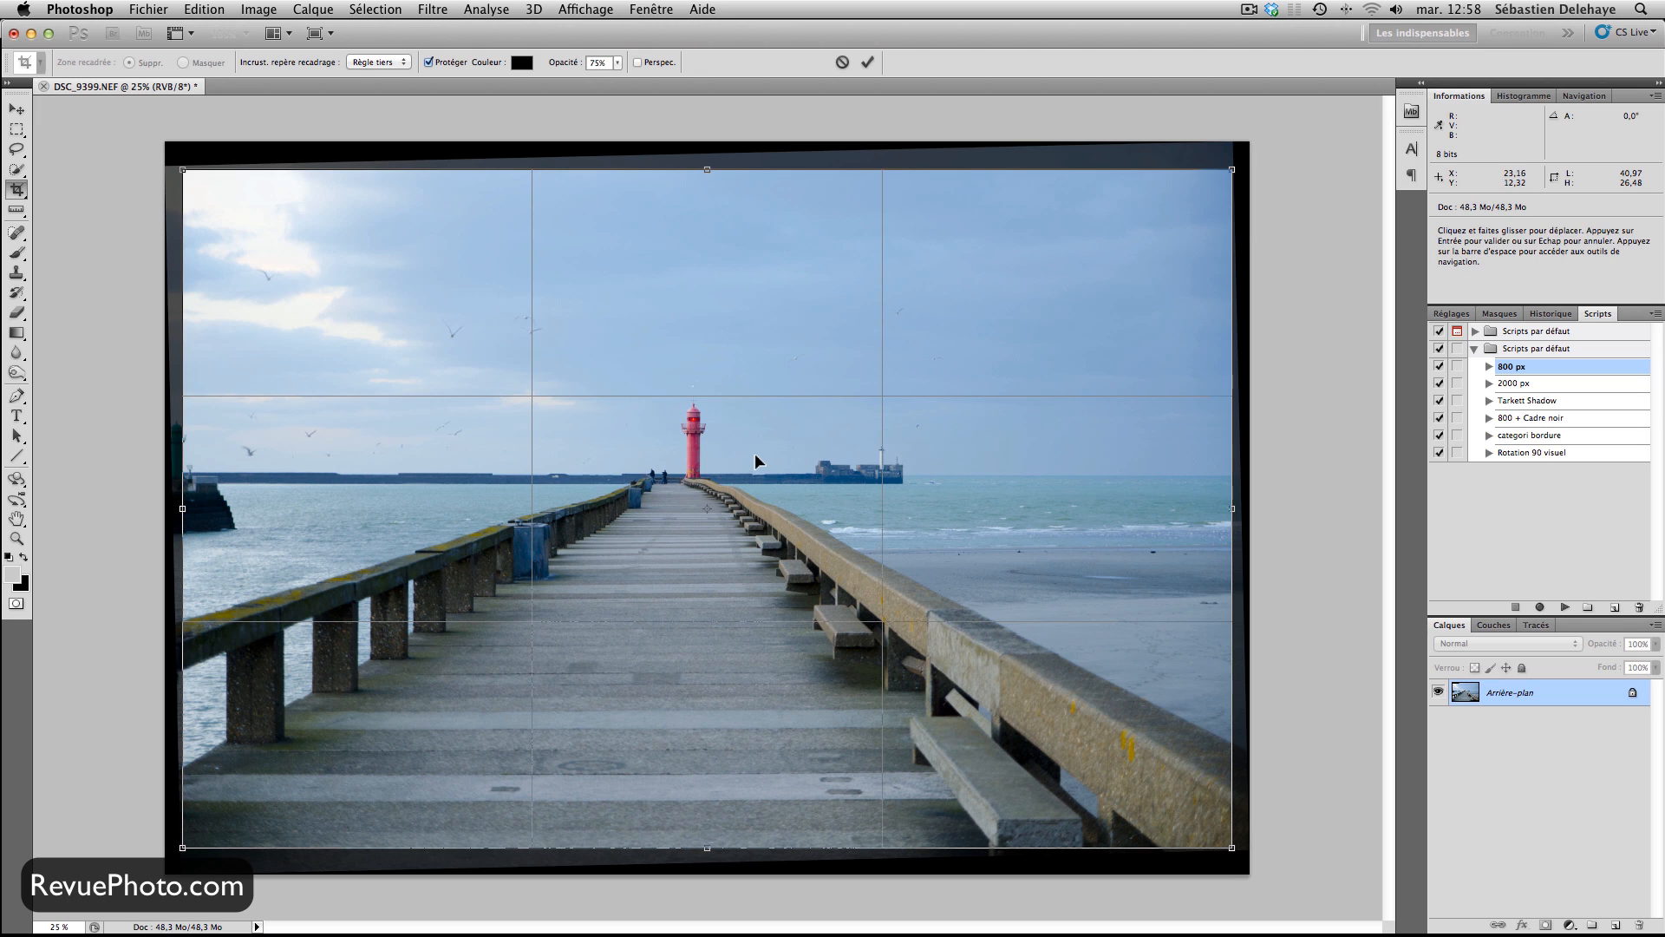
{"action": "key", "text": "Return"}
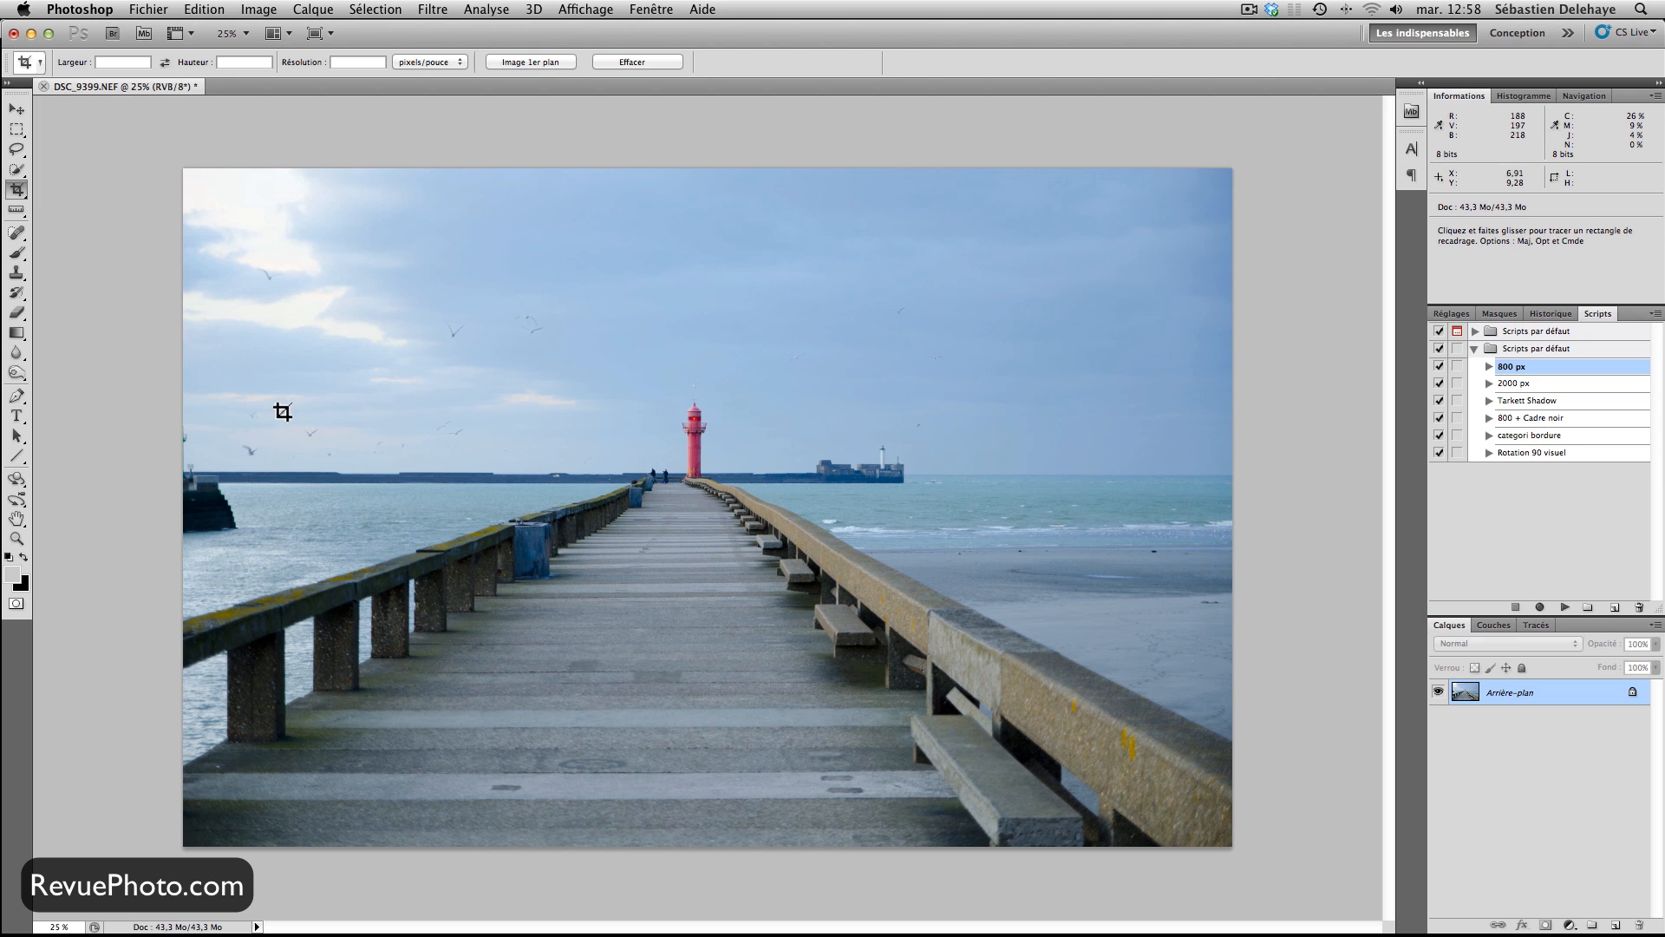
Step: Select the Ruler tool again and look through the image rotation options without applying any
{"action": "left_click_drag", "start_coordinate": [16, 210], "coordinate": [131, 235]}
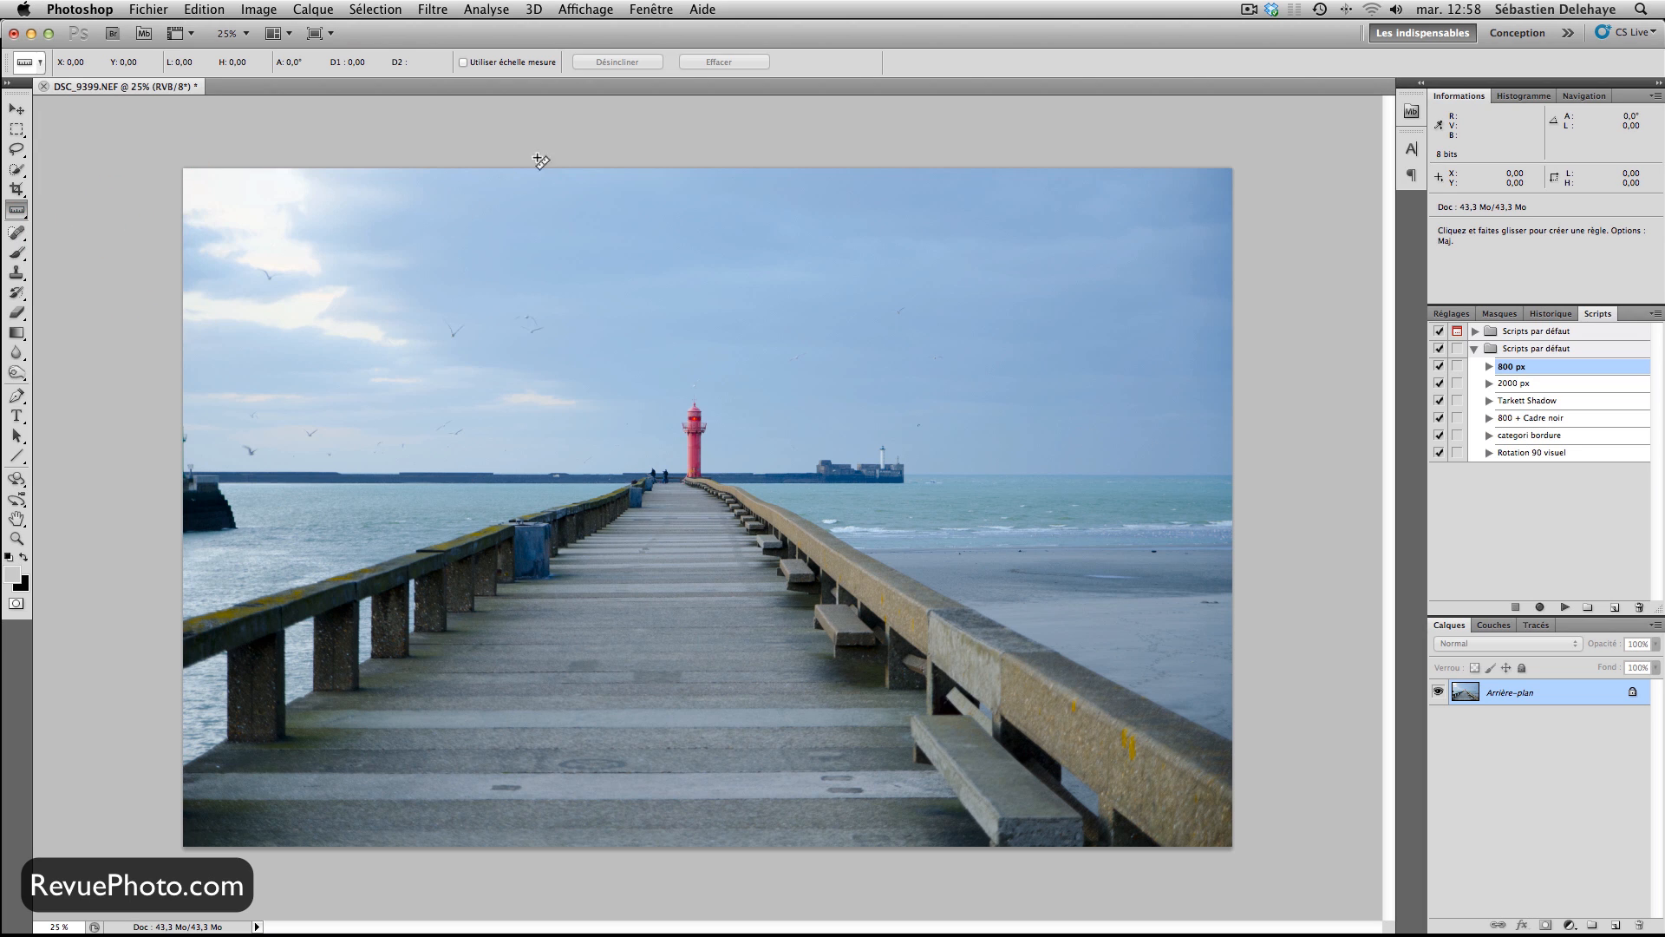
{"action": "left_click", "coordinate": [258, 9]}
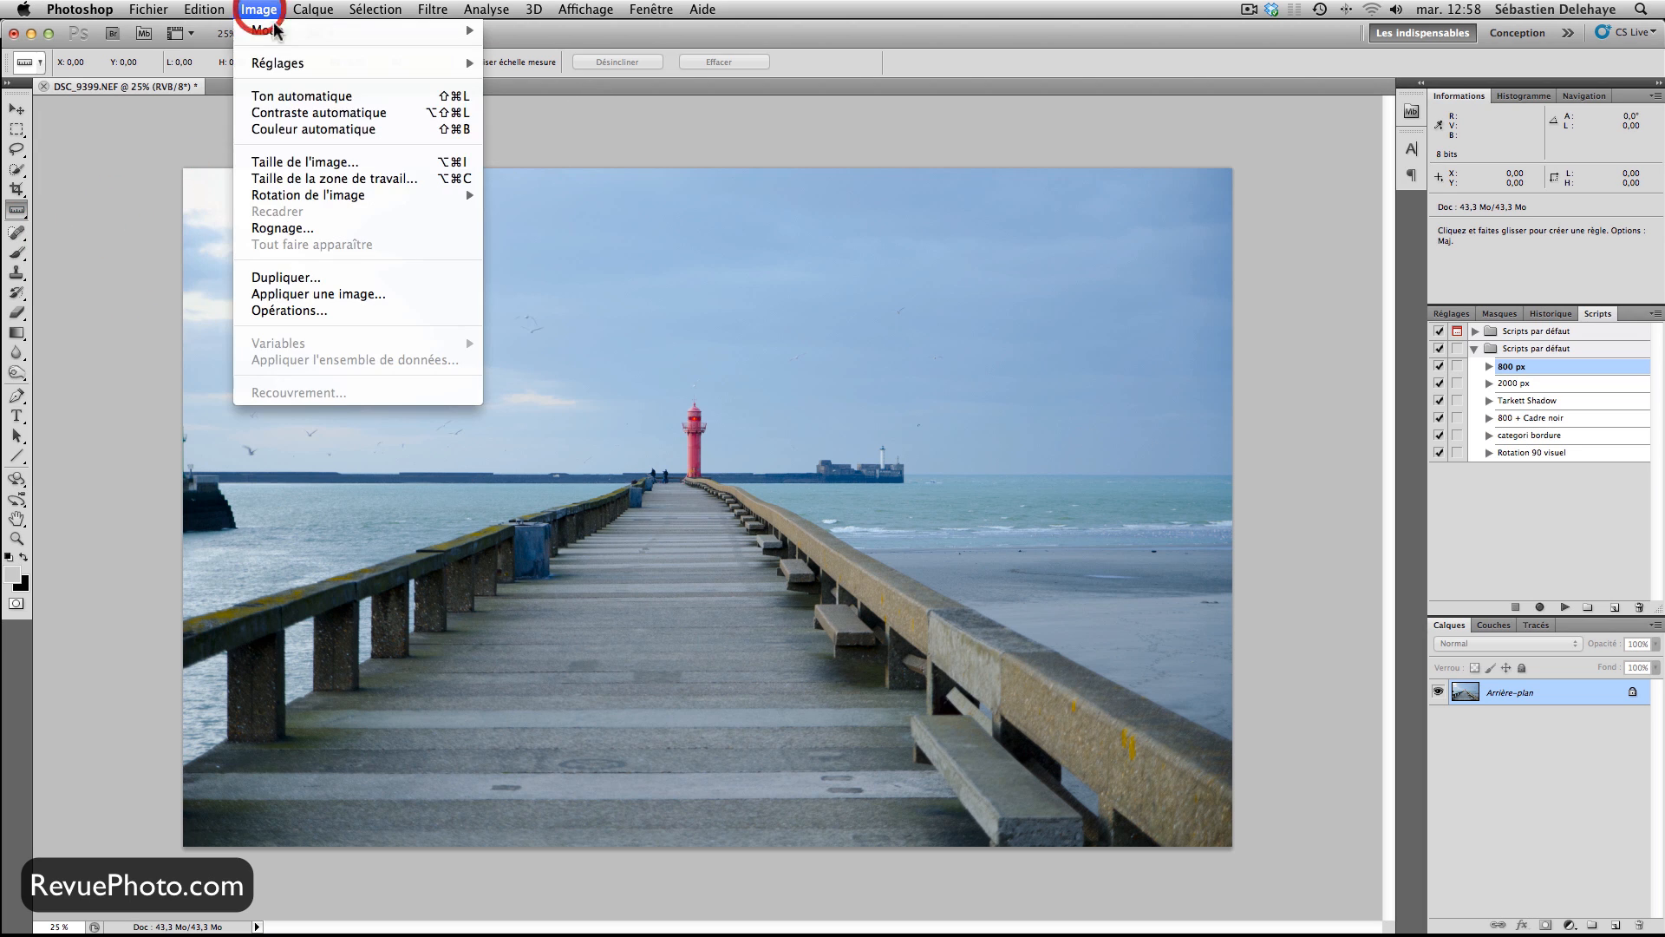
{"action": "mouse_move", "coordinate": [334, 195]}
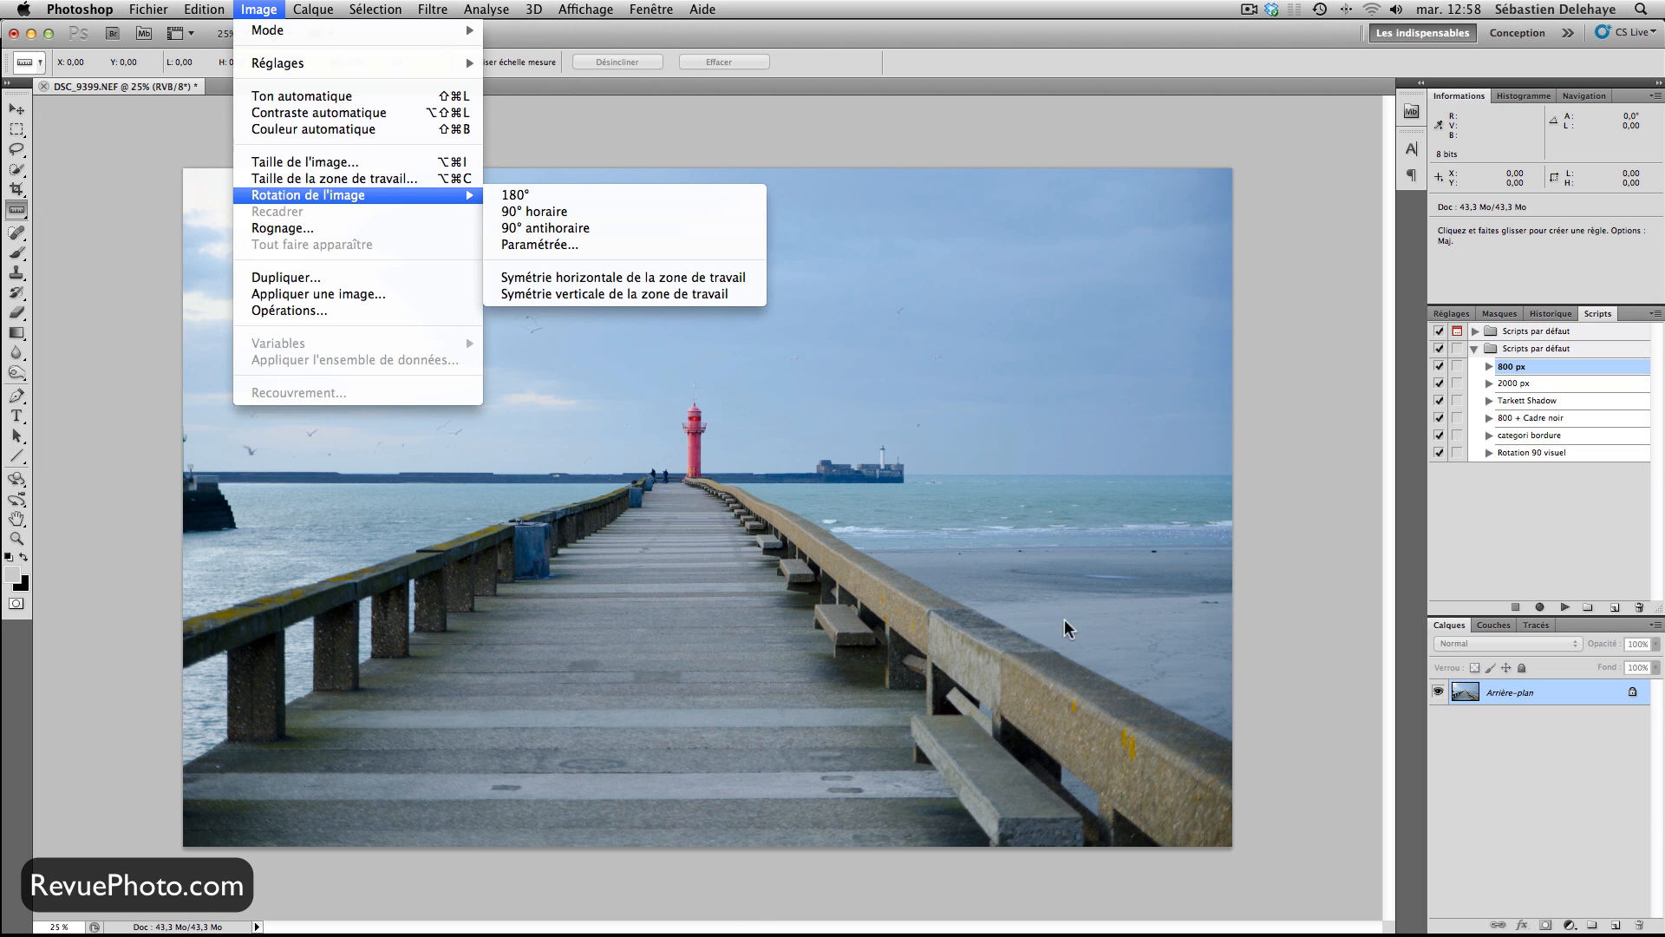
{"action": "left_click", "coordinate": [1345, 392]}
Step: Switch back to Lightroom, reopen the photo's crop settings and activate the Straighten tool
{"action": "left_click", "coordinate": [680, 897]}
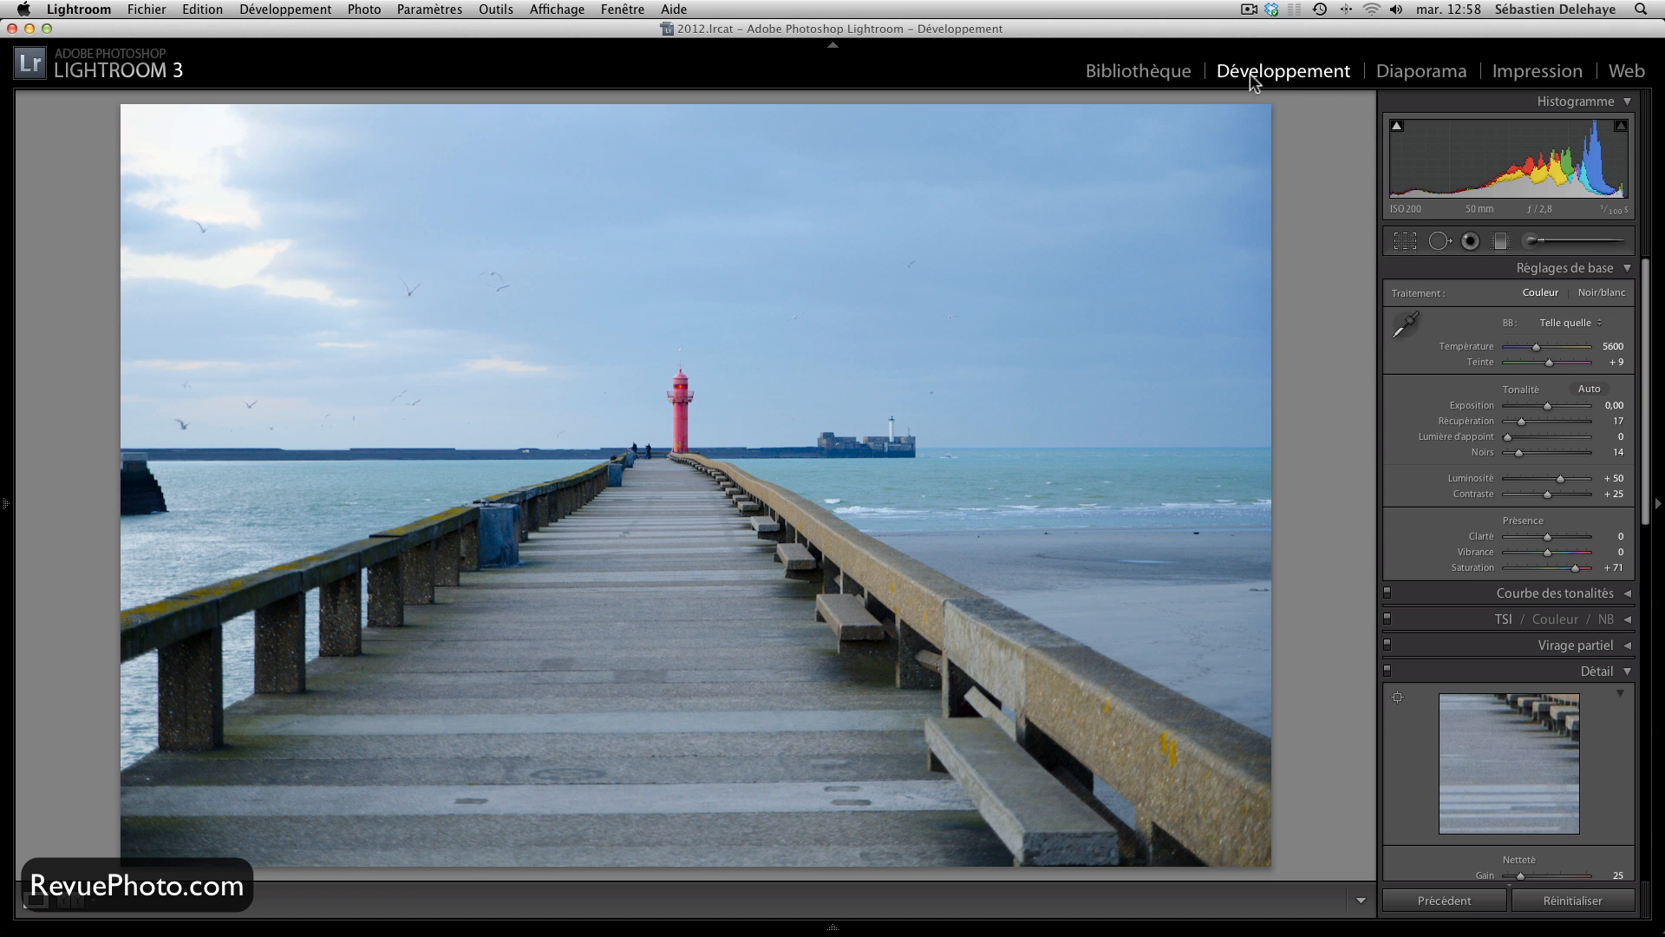
{"action": "left_click", "coordinate": [1405, 242]}
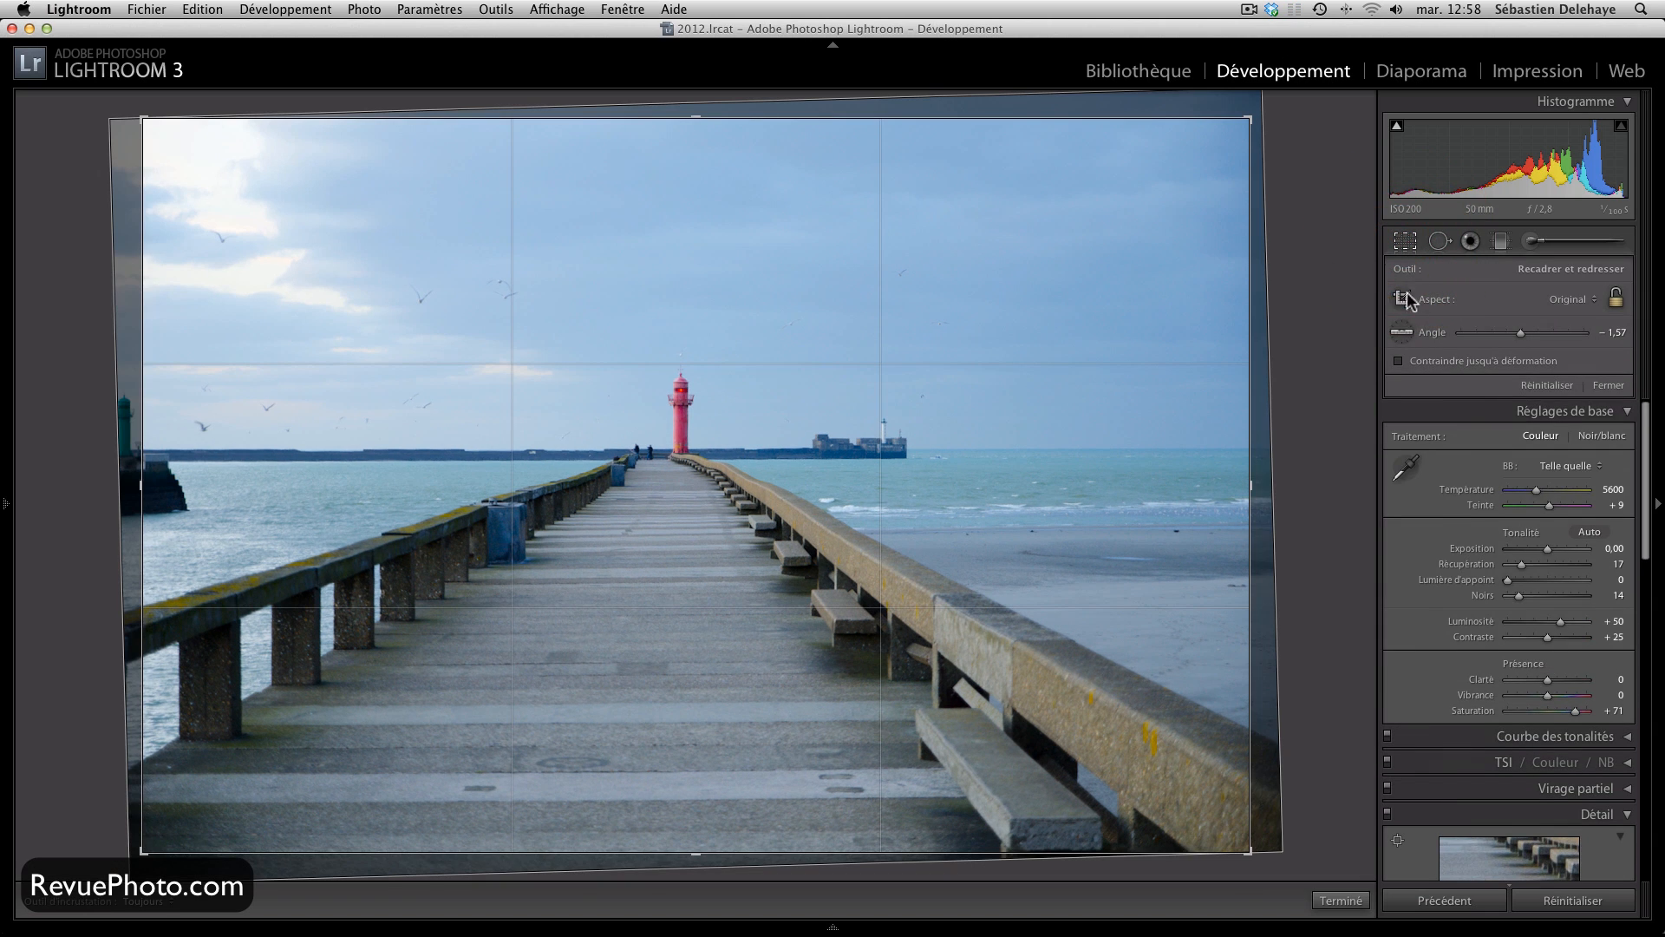
{"action": "left_click", "coordinate": [1401, 332]}
{"action": "key", "text": "alt+super"}
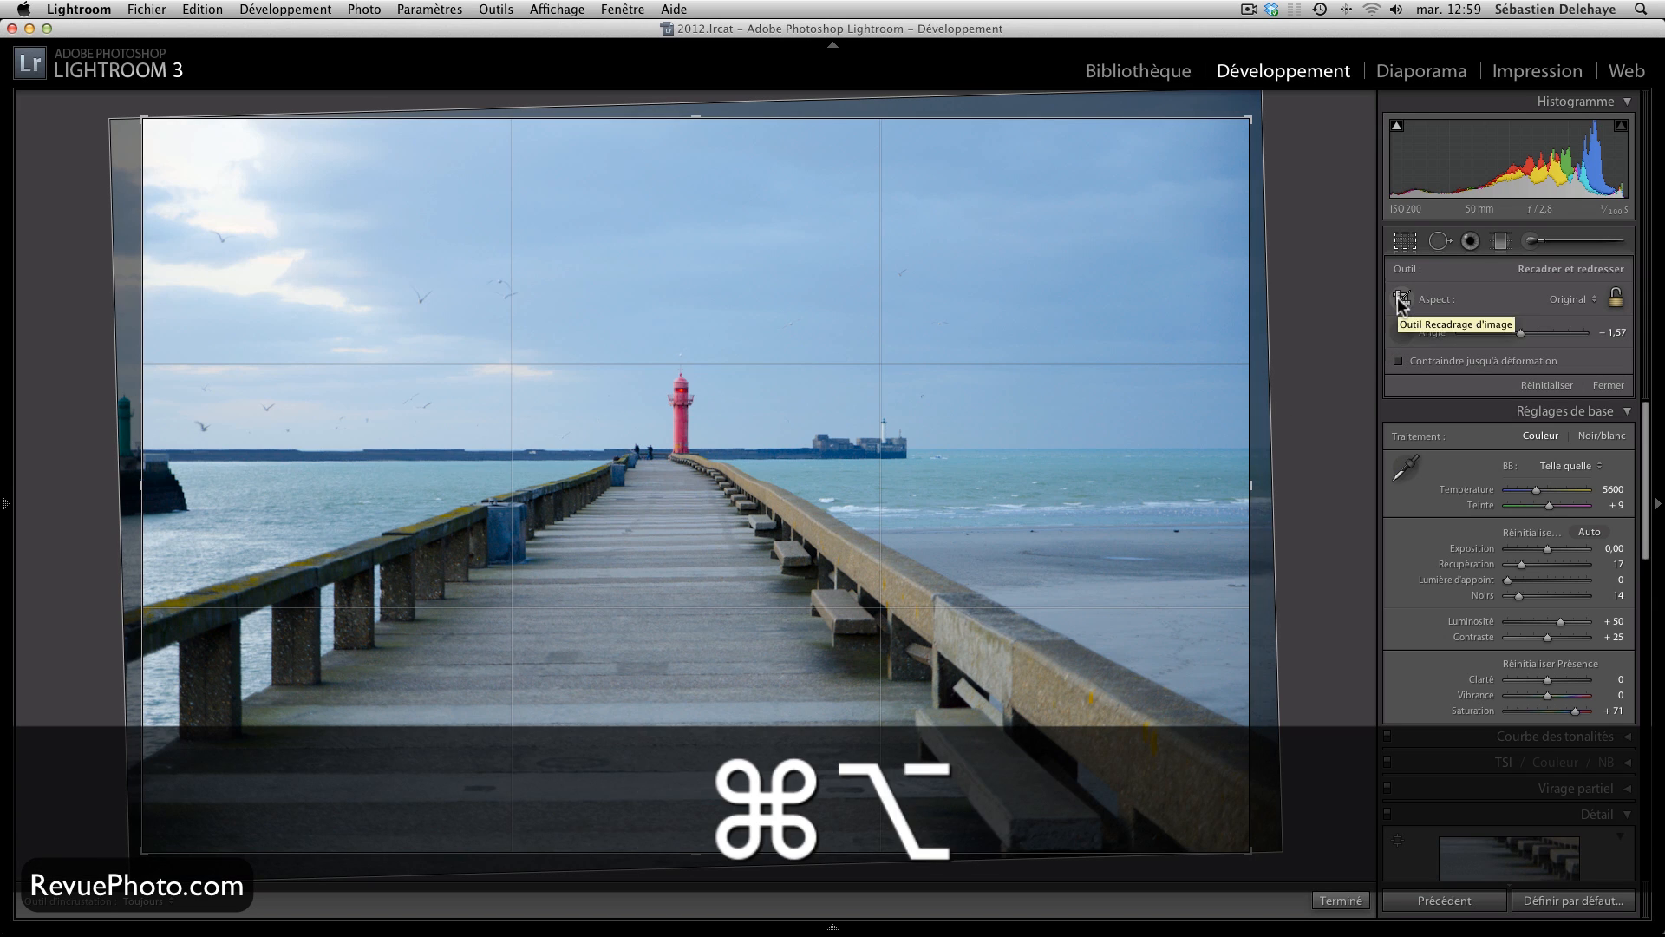